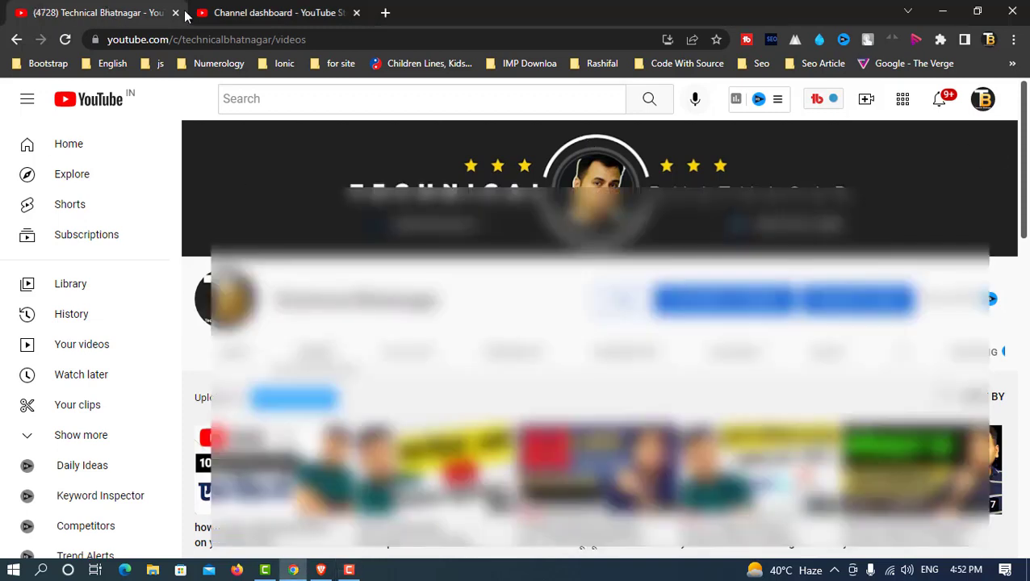
Step: Open YouTube Studio's Channel copyright page listing the two 100% matching videos
left_click(280, 14)
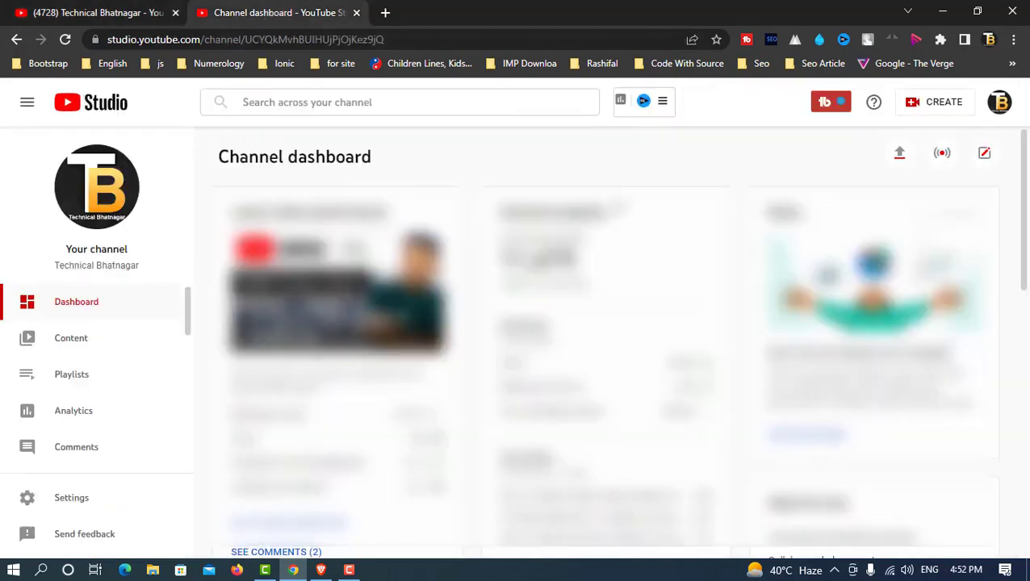
scroll(120, 368, "down", 2)
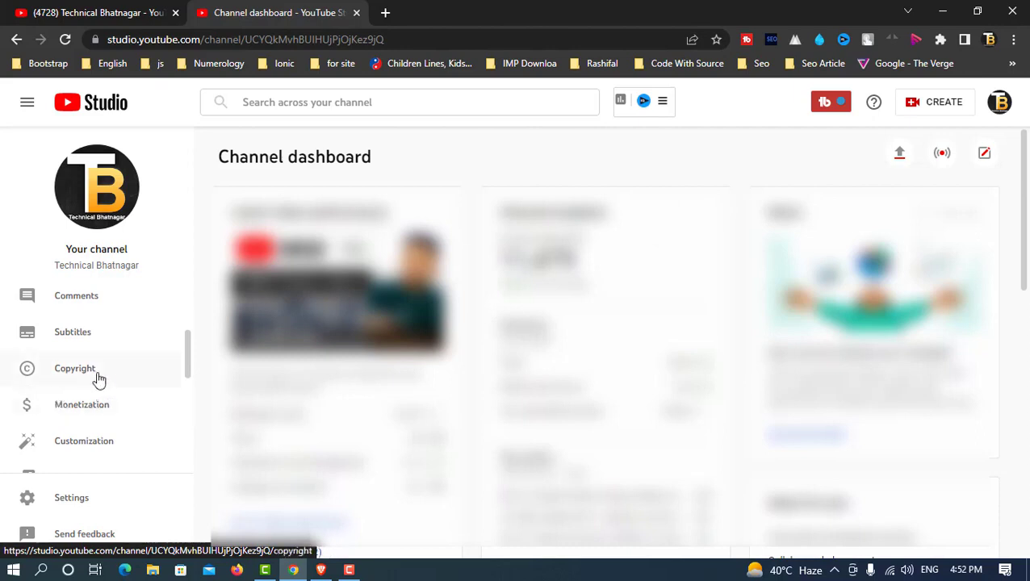
left_click(98, 377)
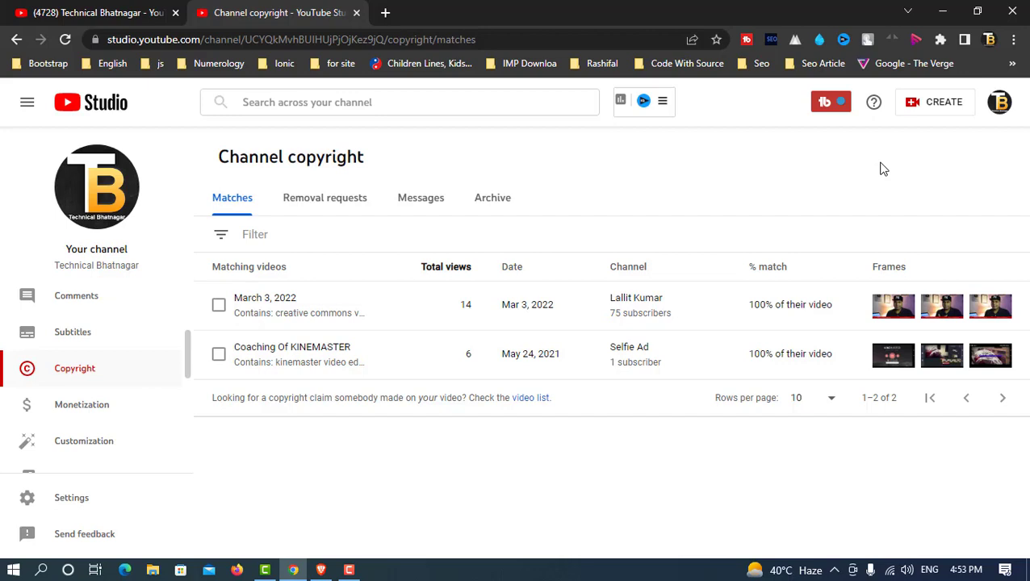
Step: Find the copied March 3, 2022 video on the matching channel's Videos page, then return to Studio
left_click(674, 298)
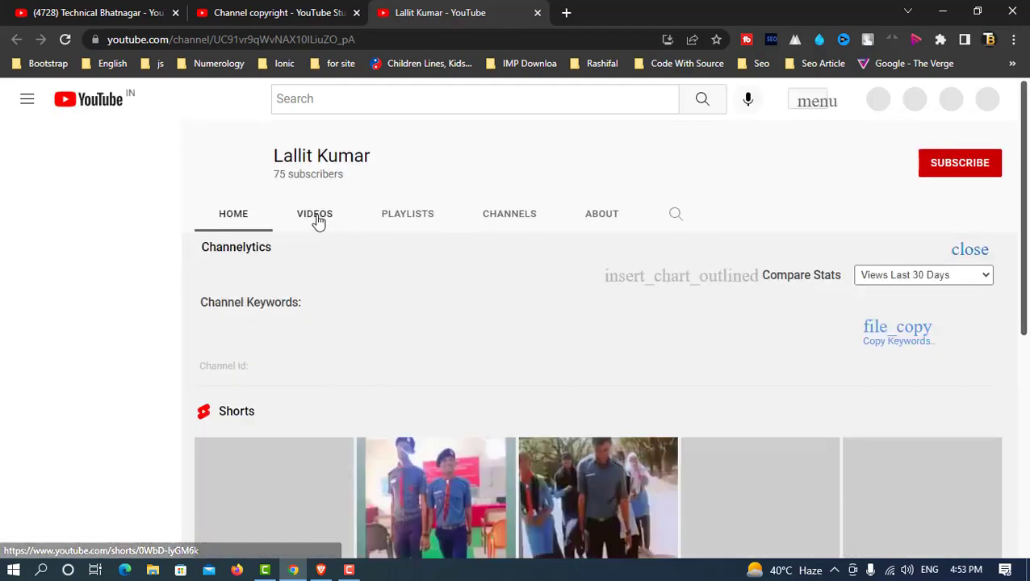
left_click(323, 222)
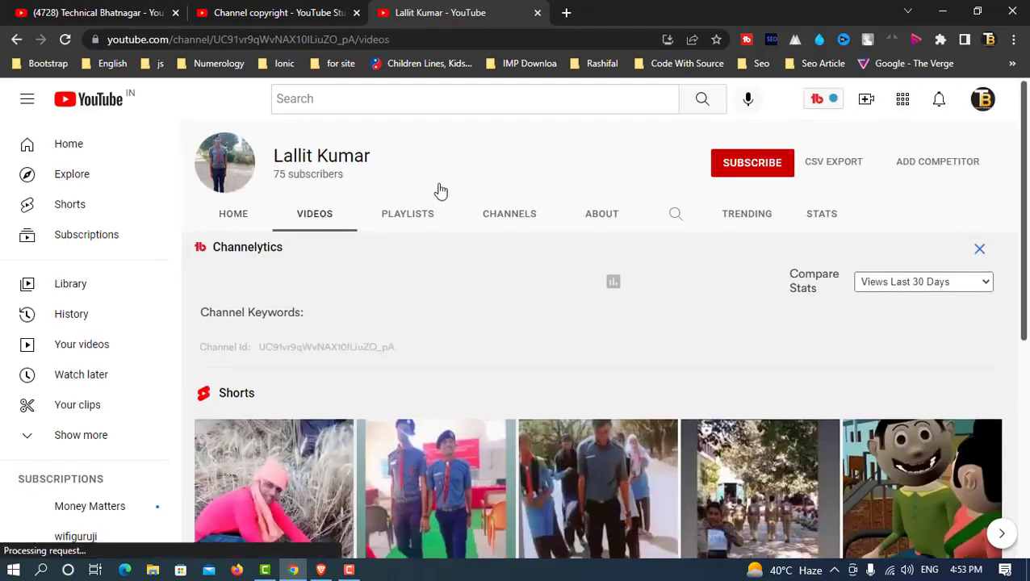
scroll(541, 284, "down", 5)
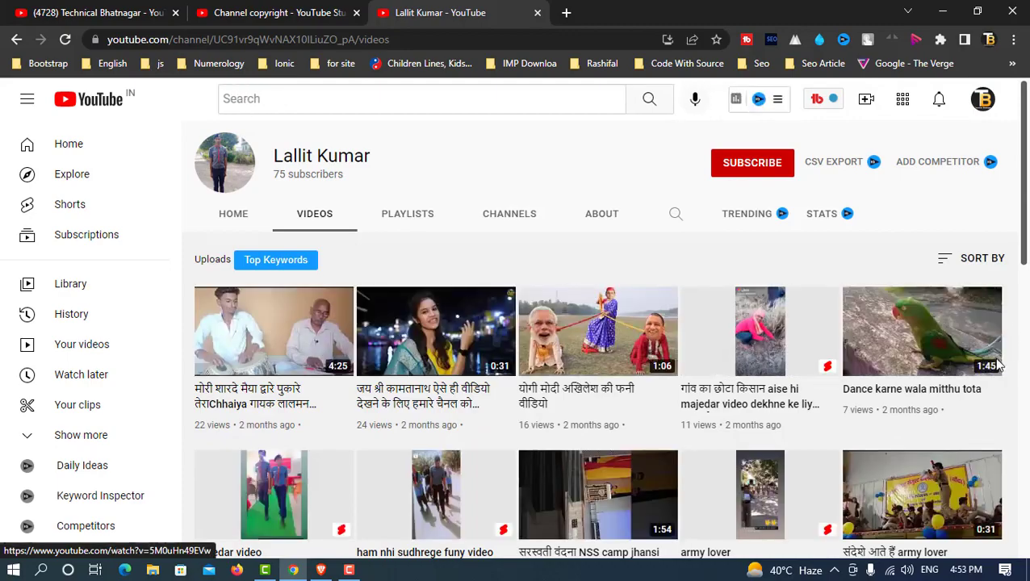
scroll(955, 323, "down", 4)
scroll(997, 365, "down", 4)
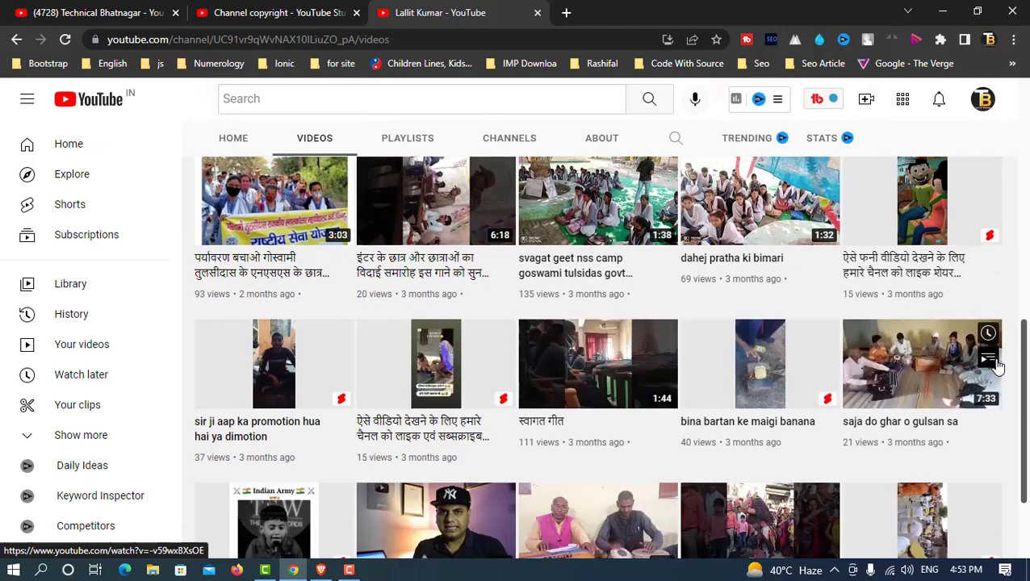
scroll(998, 365, "down", 2)
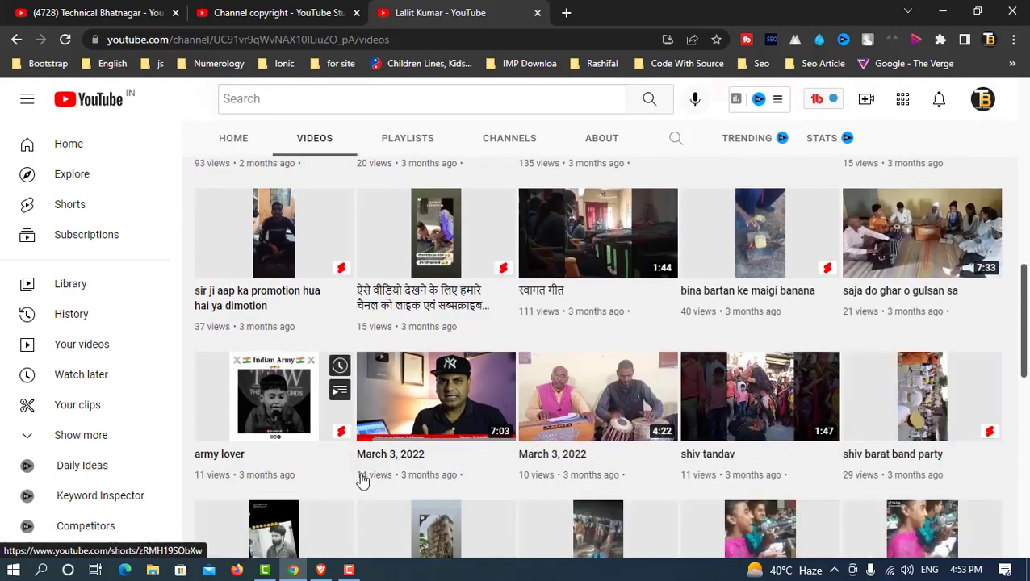
left_click(257, 13)
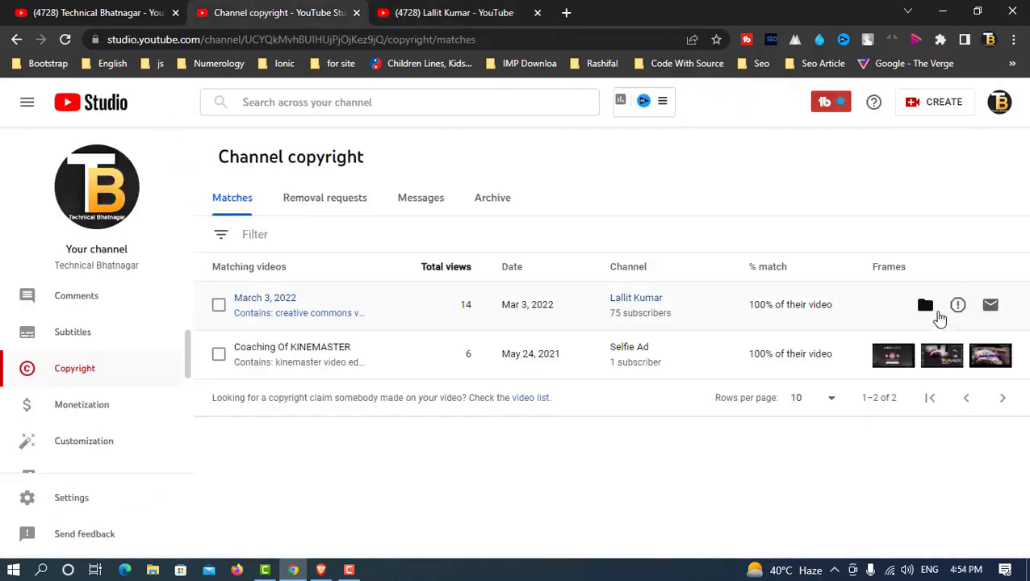
mouse_move(915, 373)
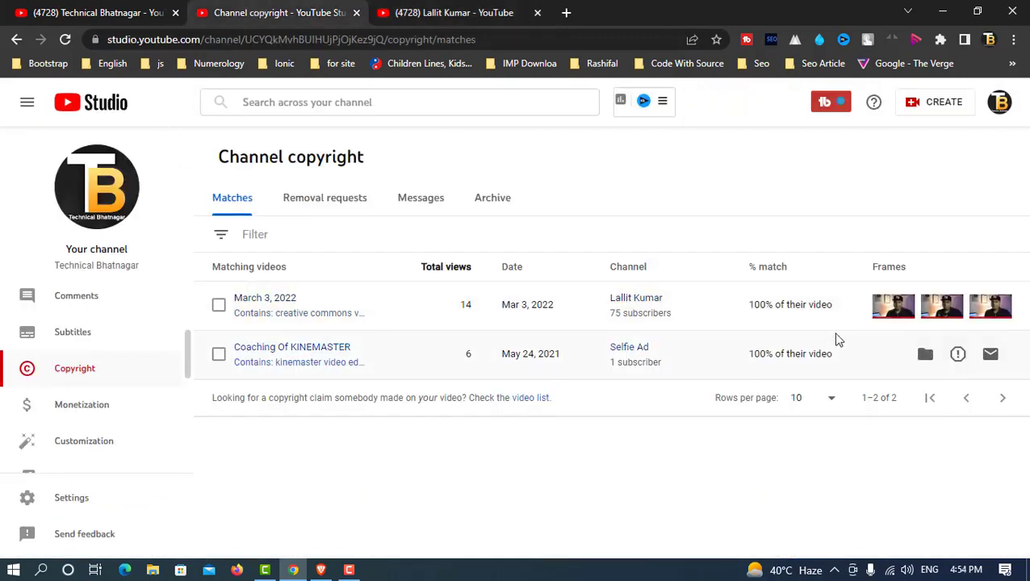
mouse_move(846, 321)
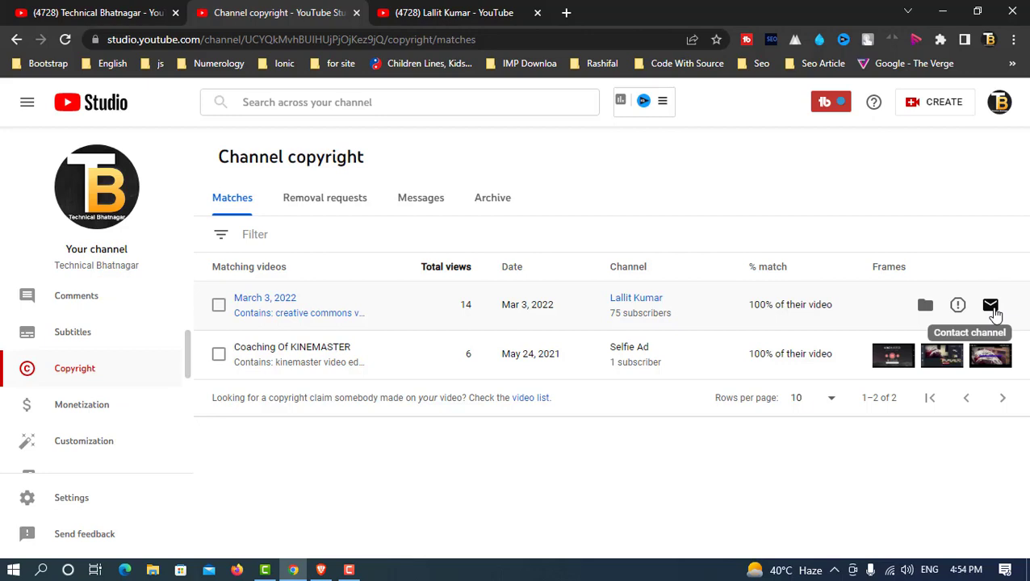
Step: Start a Contact channel message for the March 3, 2022 match
left_click(992, 307)
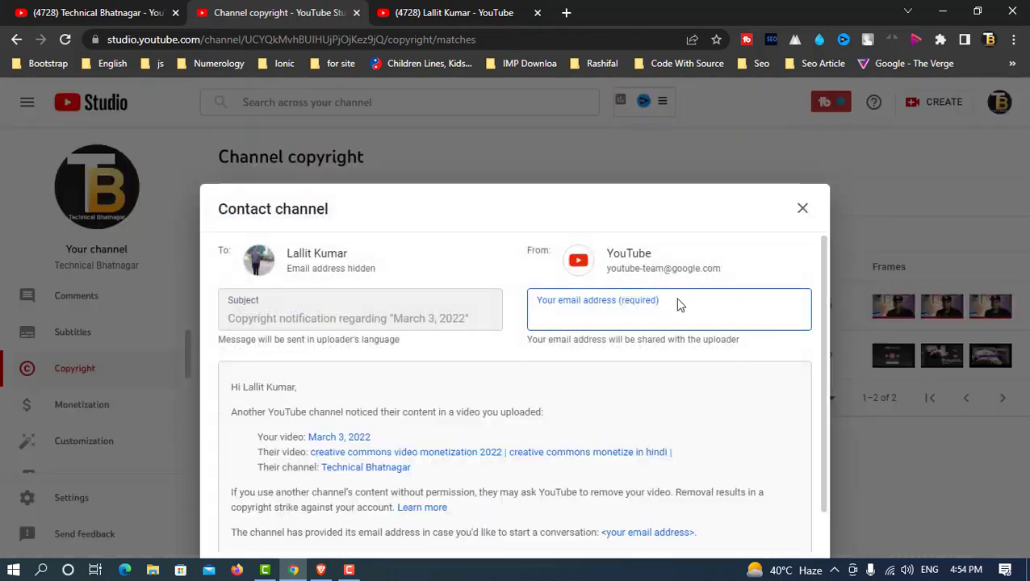
scroll(655, 391, "down", 1)
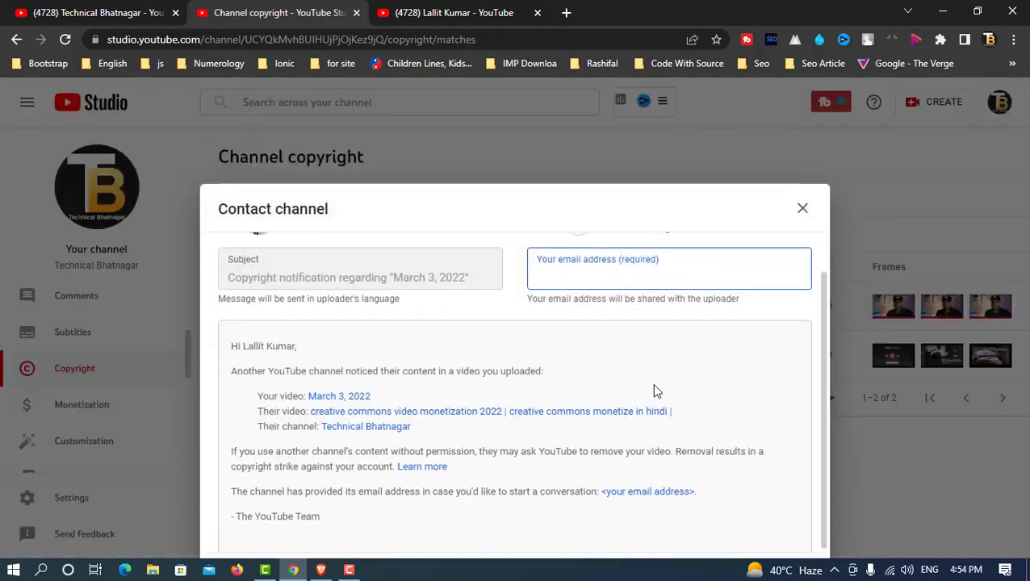
scroll(655, 390, "up", 1)
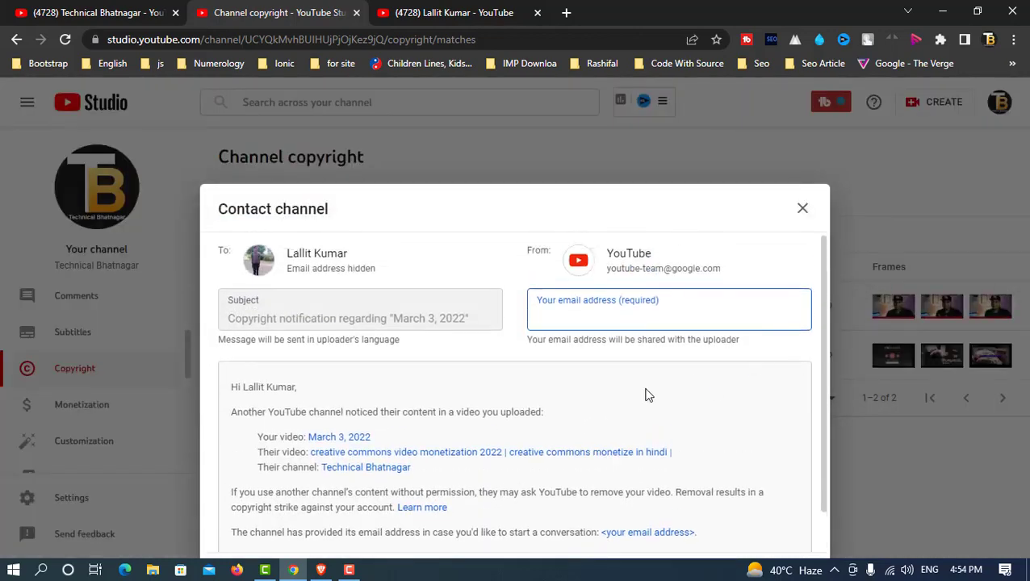
scroll(612, 395, "down", 1)
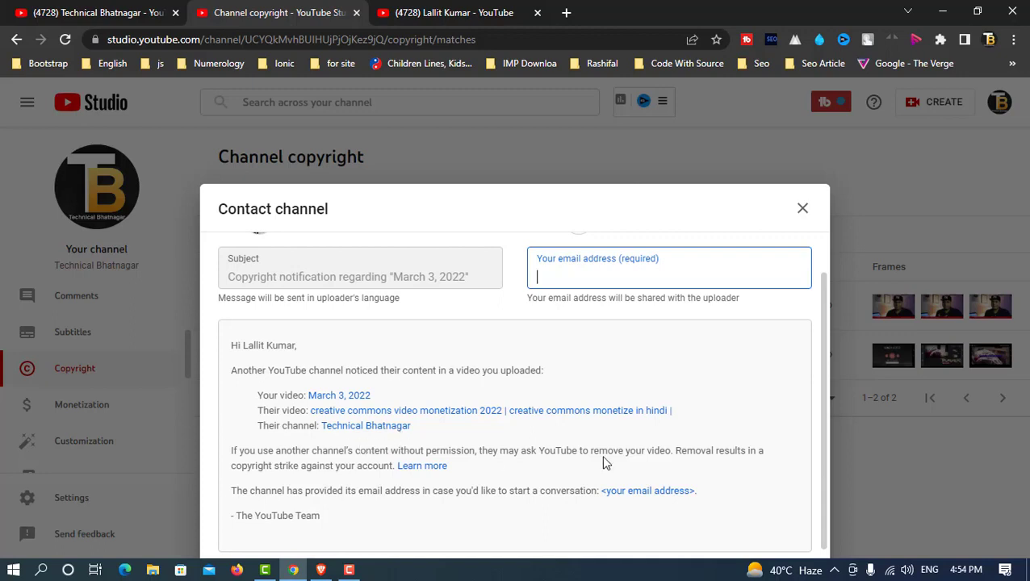
Step: Enter your Gmail contact address in the message's required email field
key("ctrl+a")
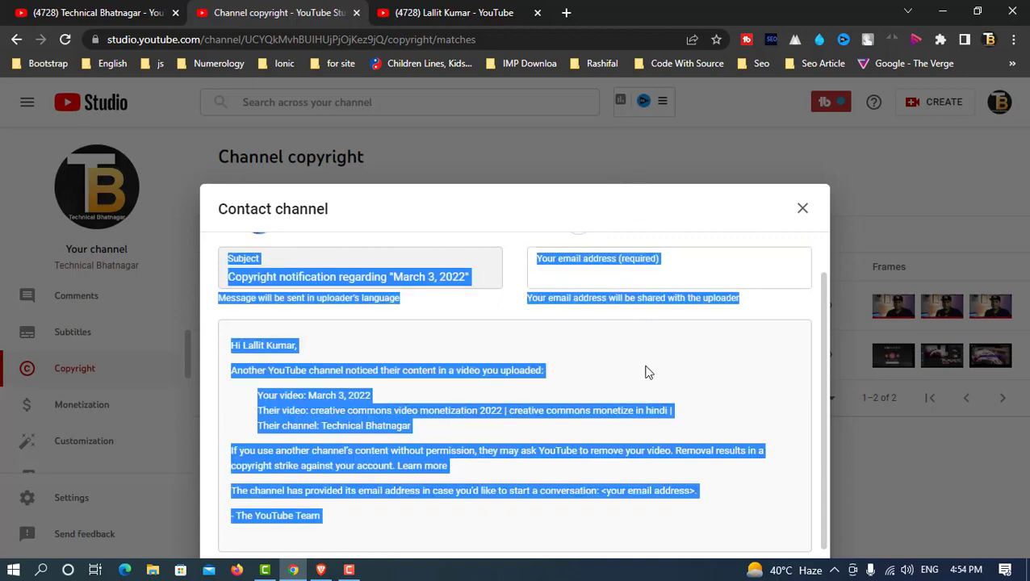
left_click(577, 273)
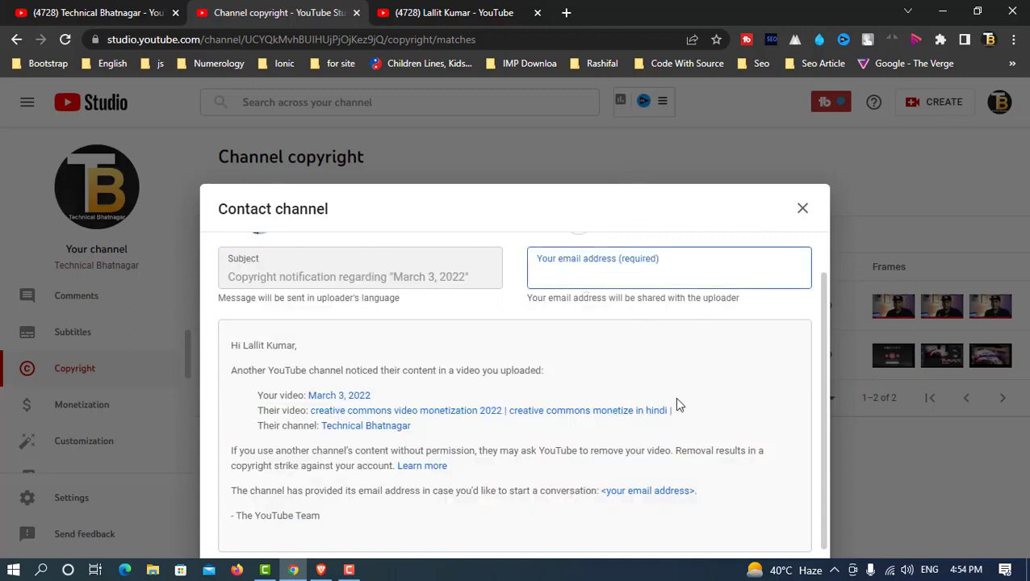
scroll(677, 404, "up", 1)
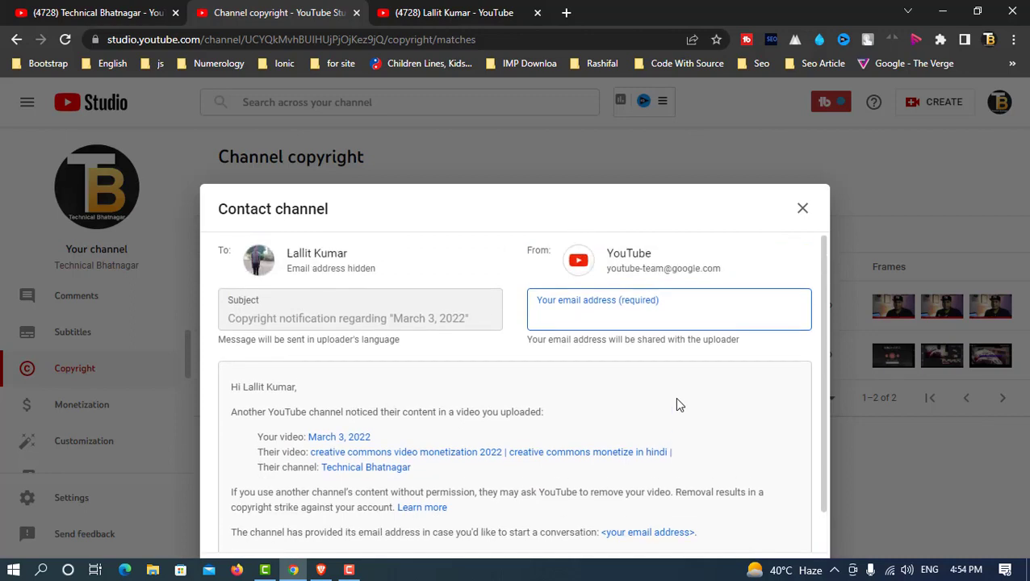
scroll(676, 405, "down", 1)
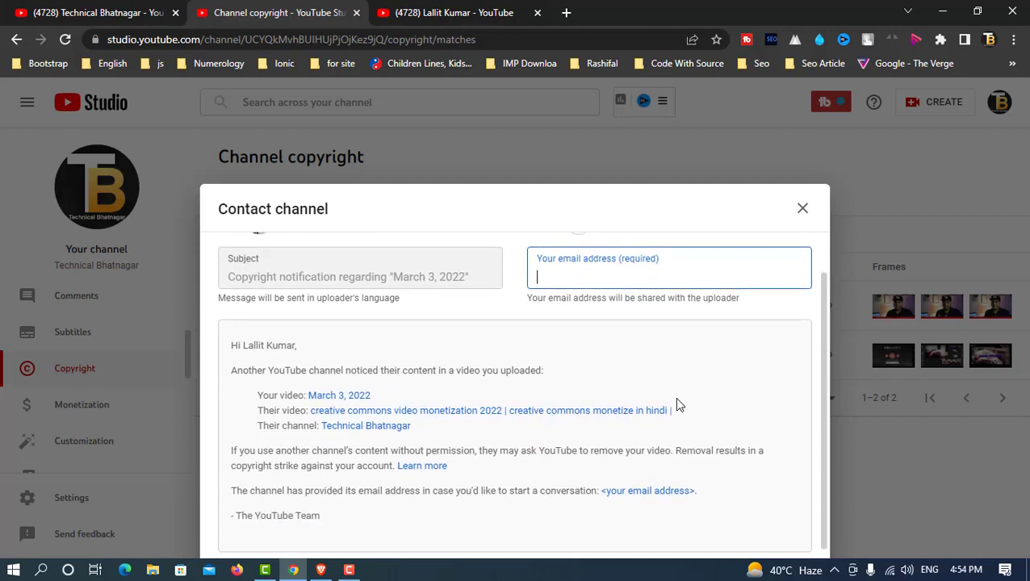
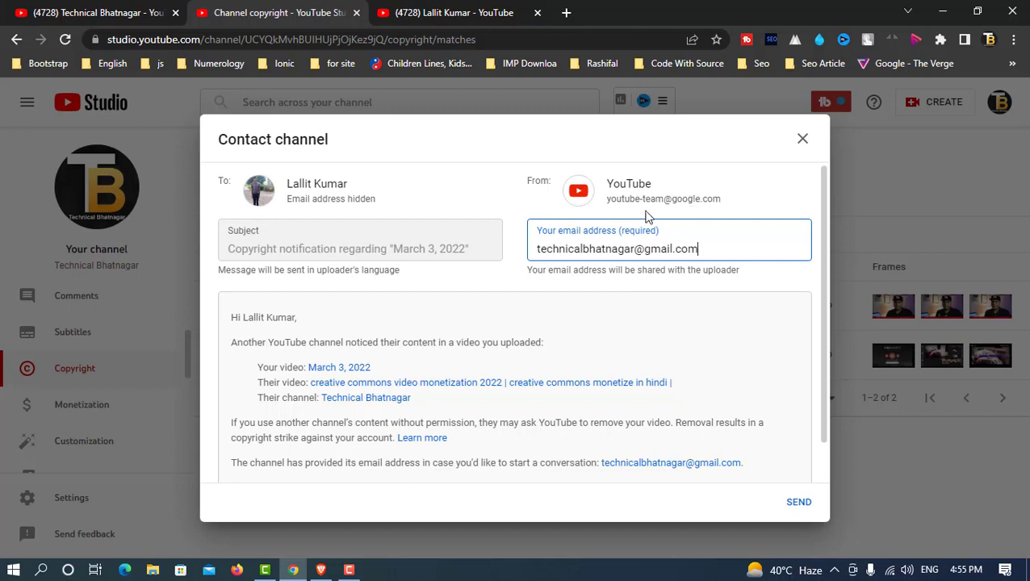
scroll(644, 403, "down", 1)
scroll(644, 404, "down", 2)
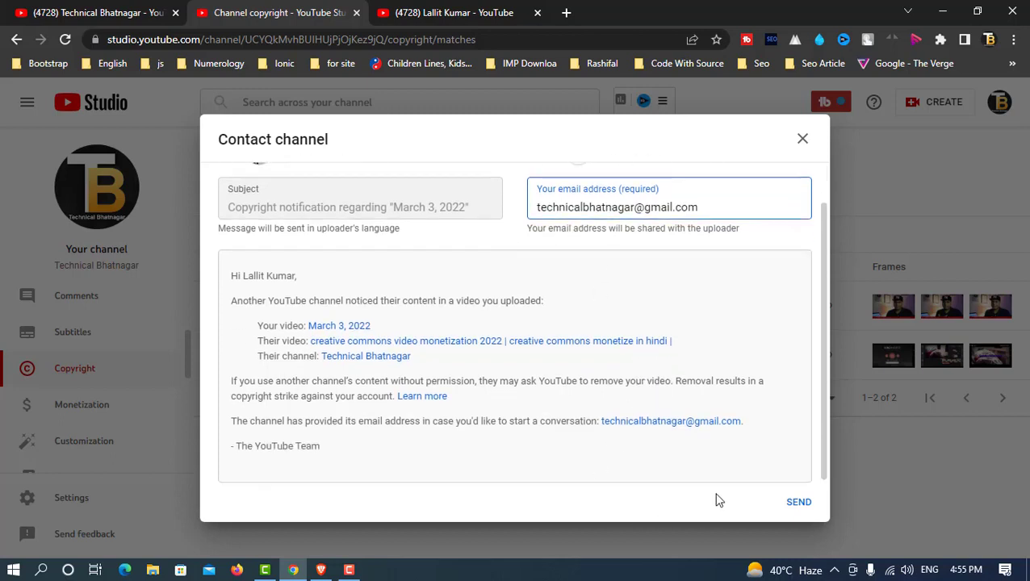
left_click(799, 507)
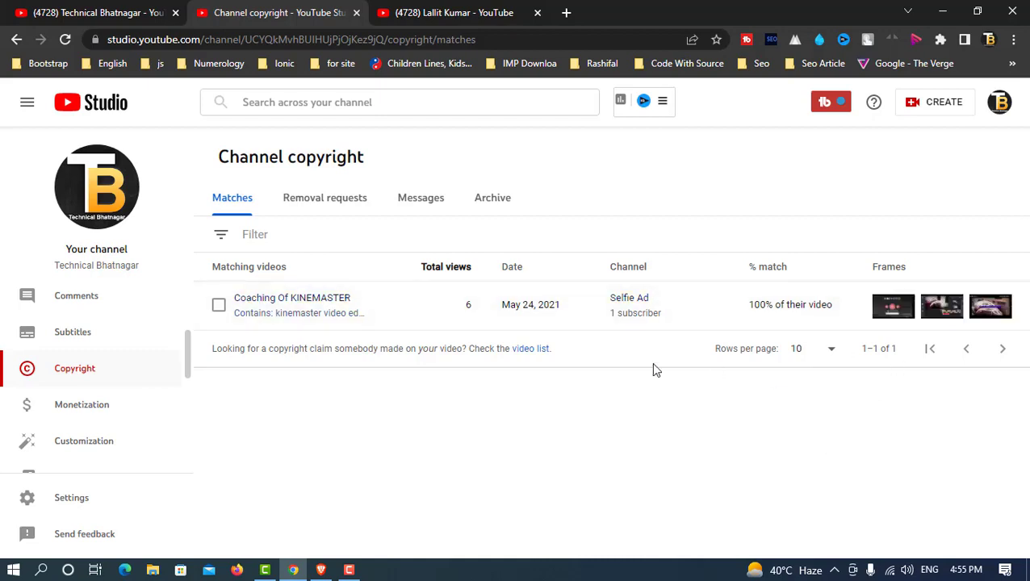
mouse_move(529, 320)
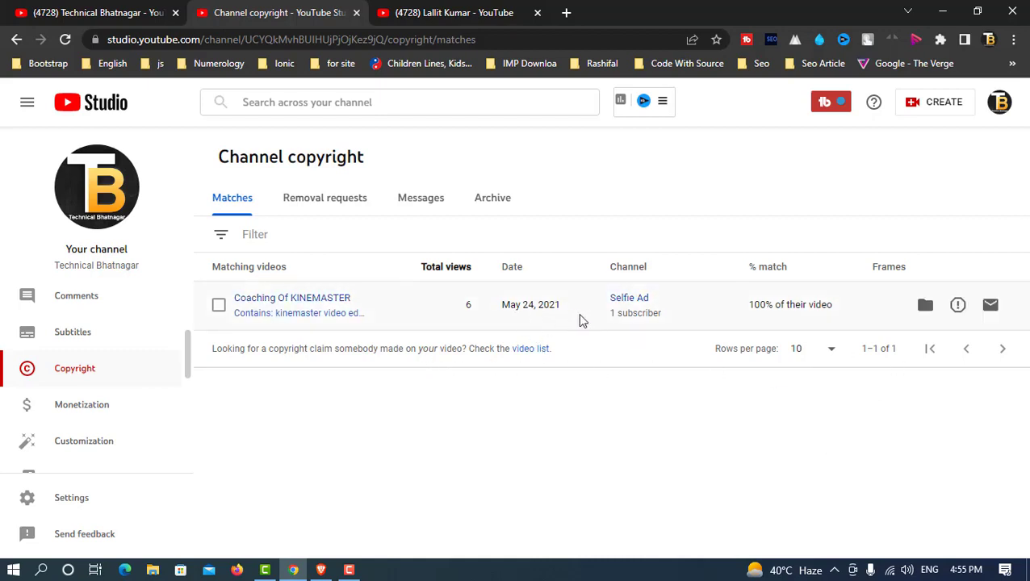
Step: Start a removal request for the Coaching Of KINEMASTER match and add another video entry
left_click(957, 307)
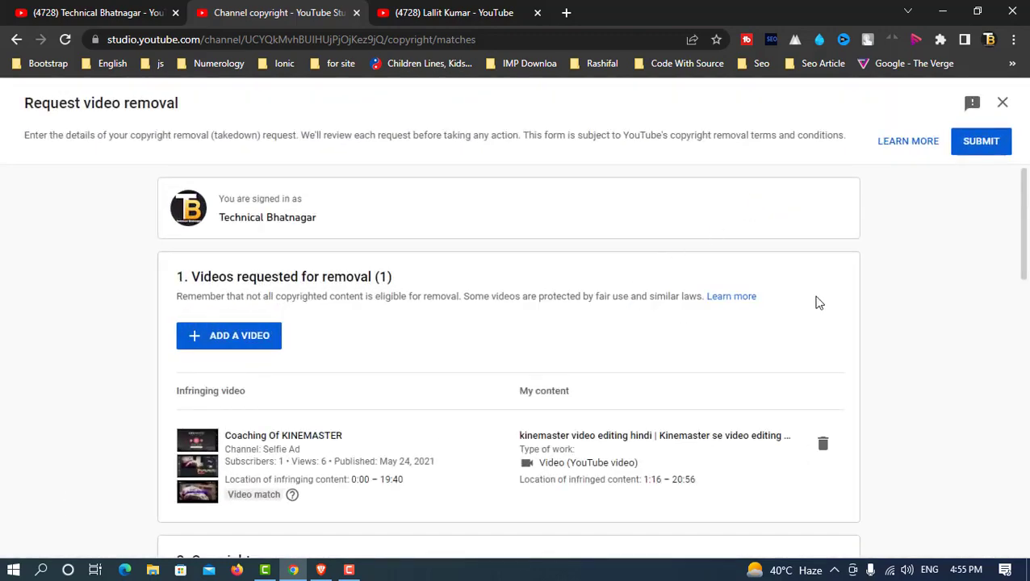
scroll(817, 300, "down", 2)
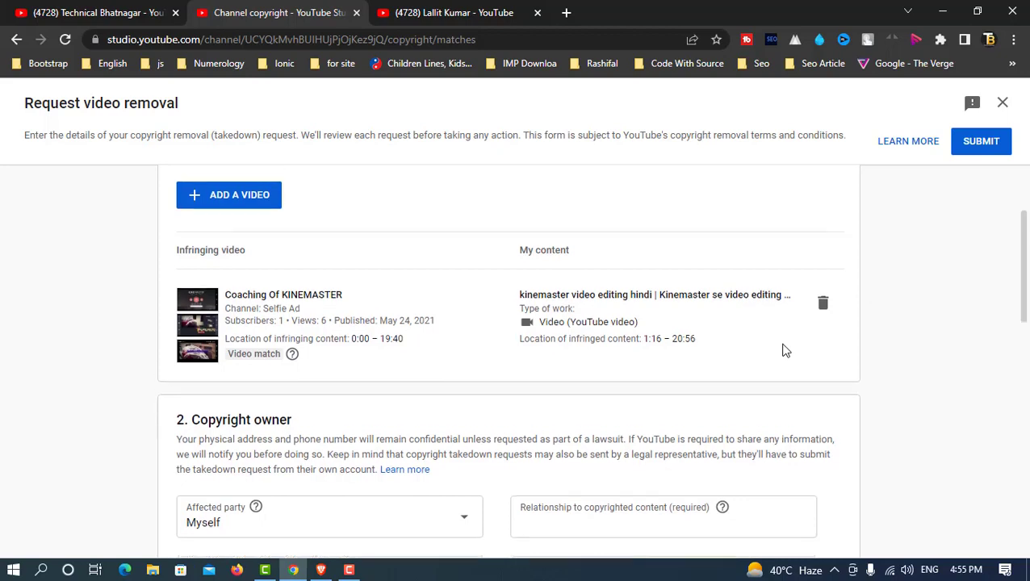
scroll(785, 351, "up", 2)
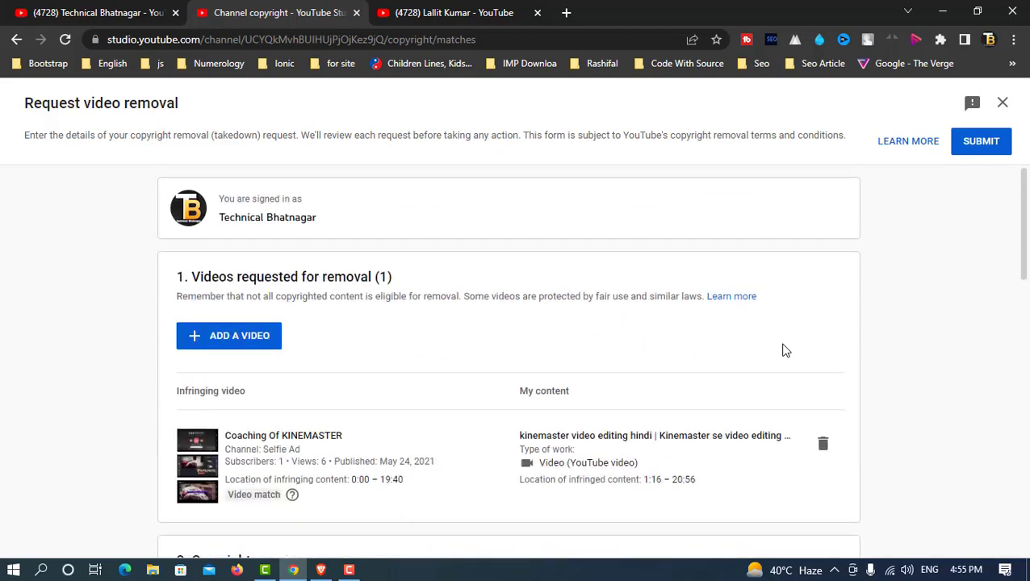
left_click(239, 338)
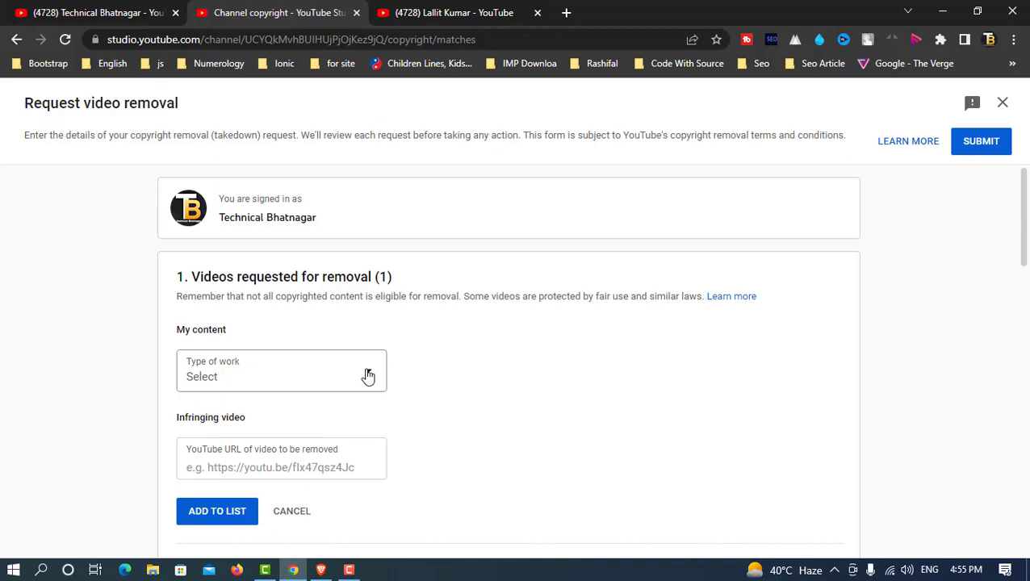
Step: Try Artwork as the type of work and view its subcategories without choosing one
left_click(370, 379)
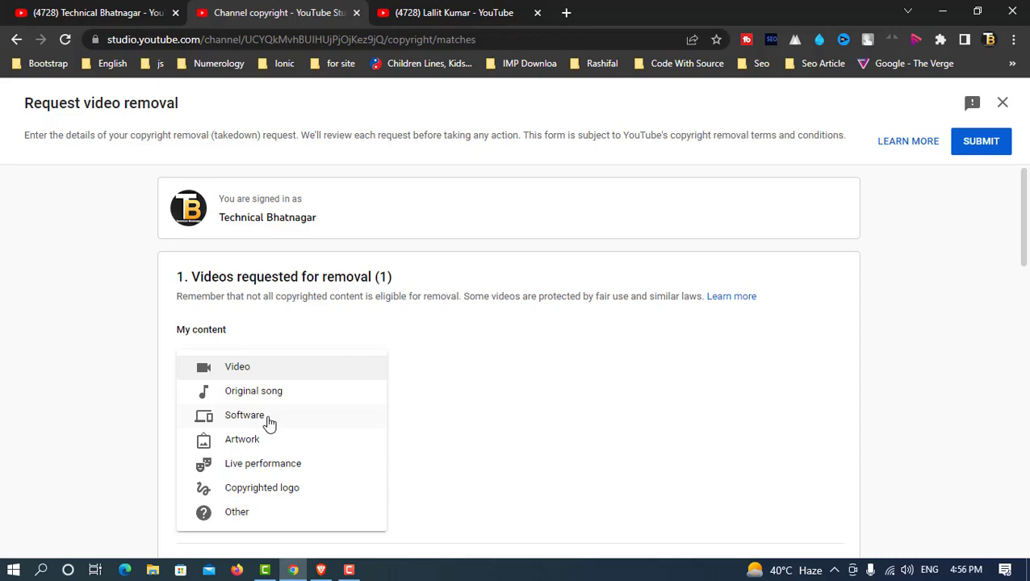
left_click(267, 439)
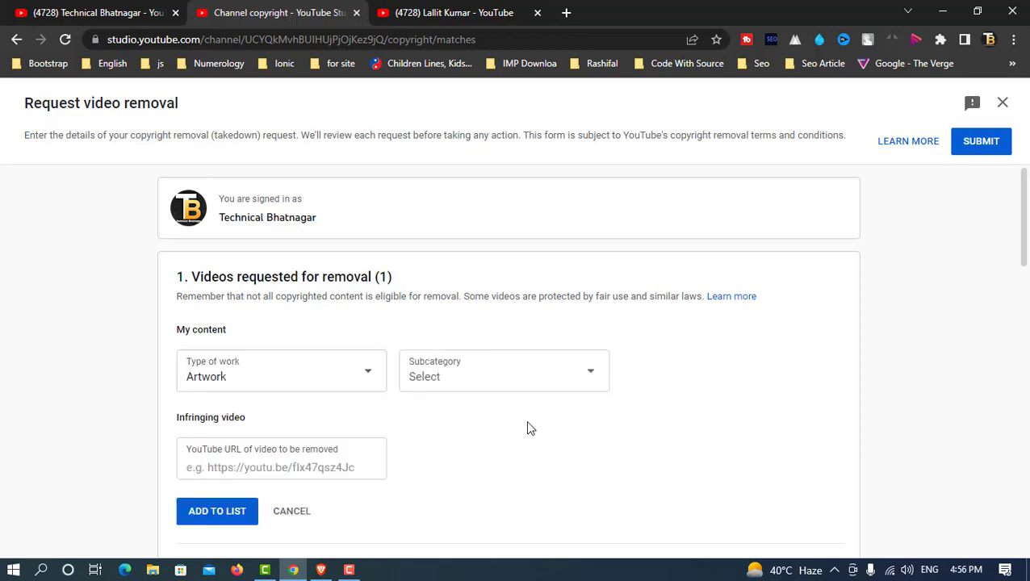
left_click(535, 388)
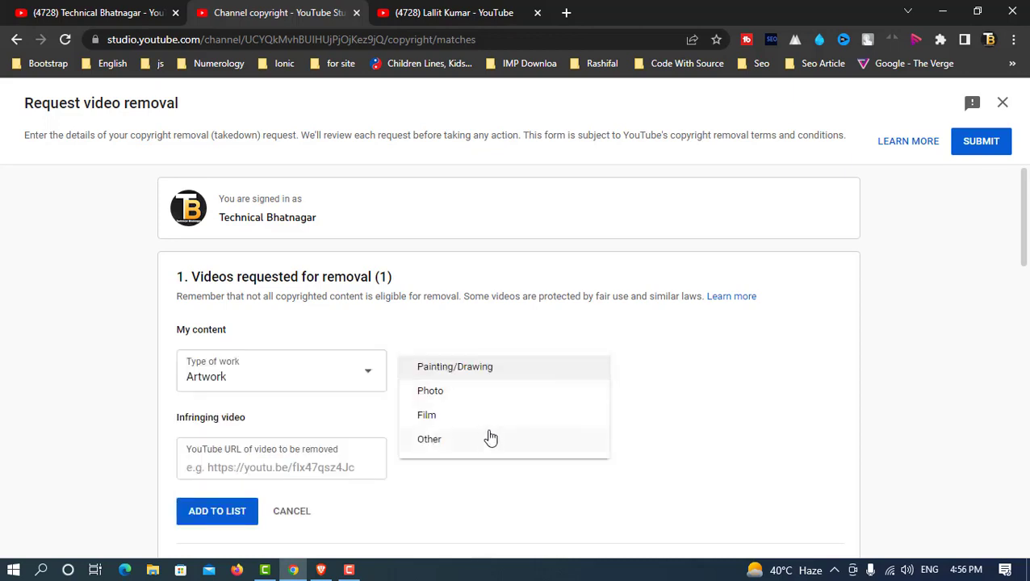
left_click(717, 393)
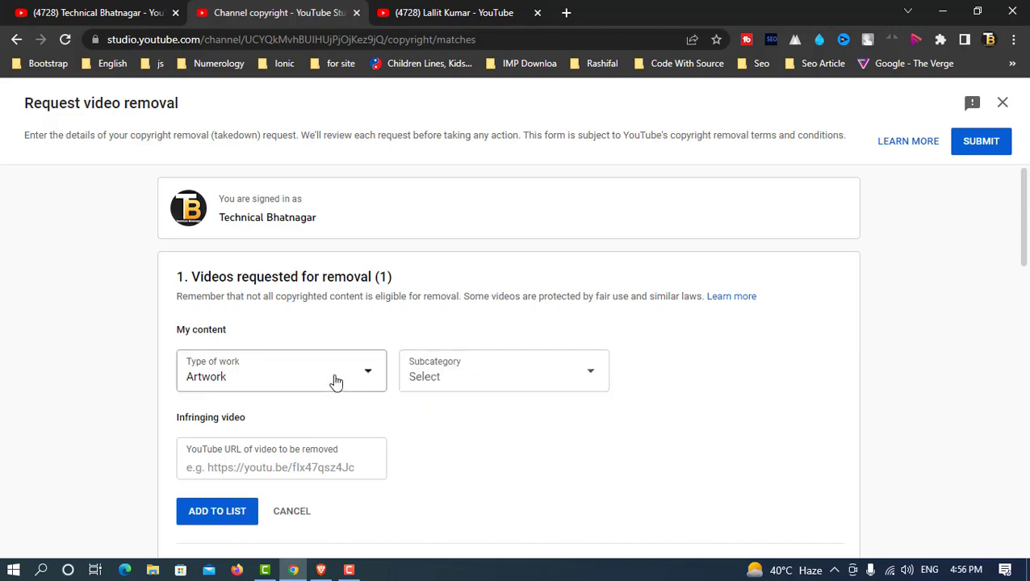
Step: Change the type of work to Video, leaving its subcategory unselected
left_click(336, 381)
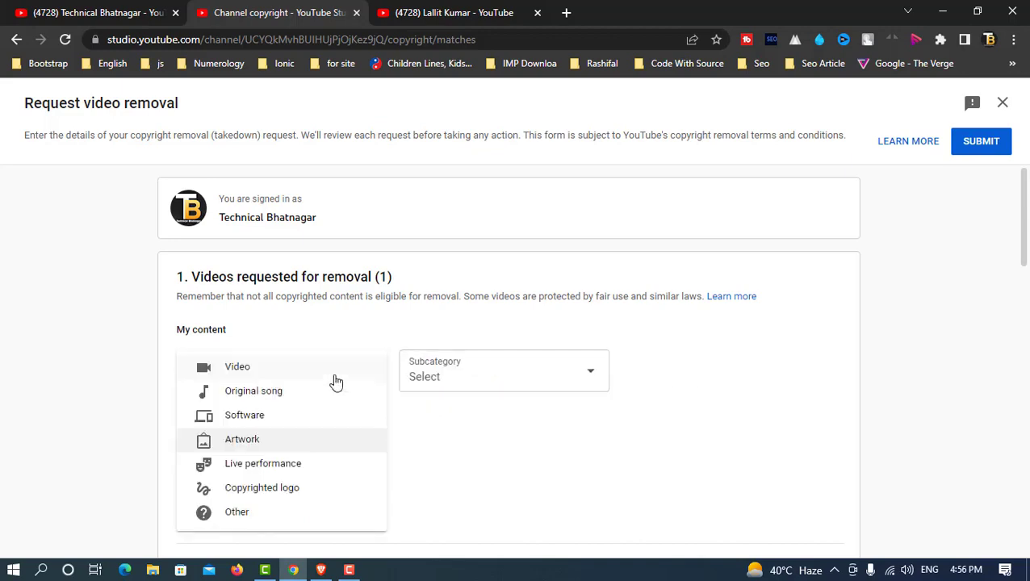
left_click(254, 377)
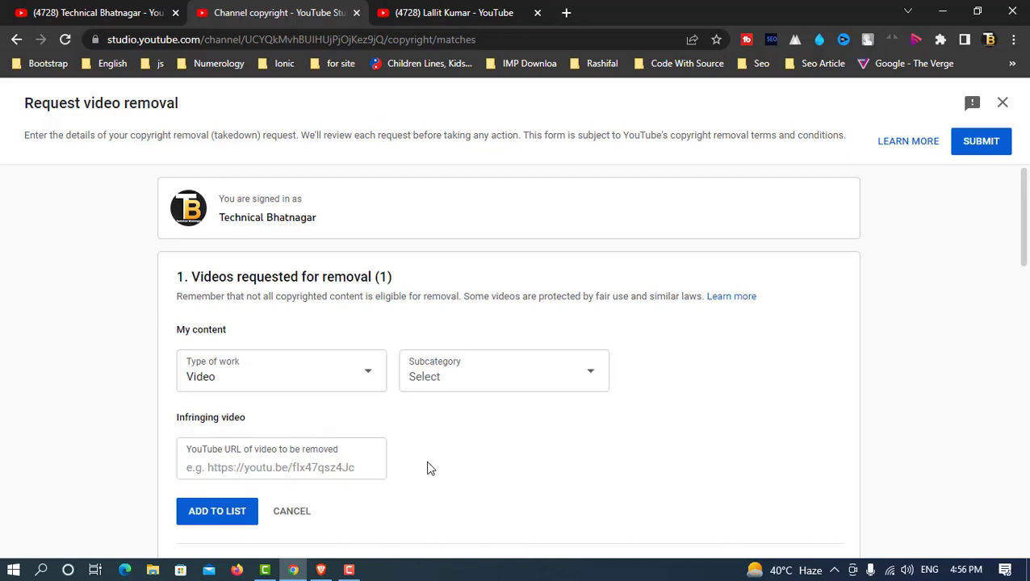
left_click(573, 383)
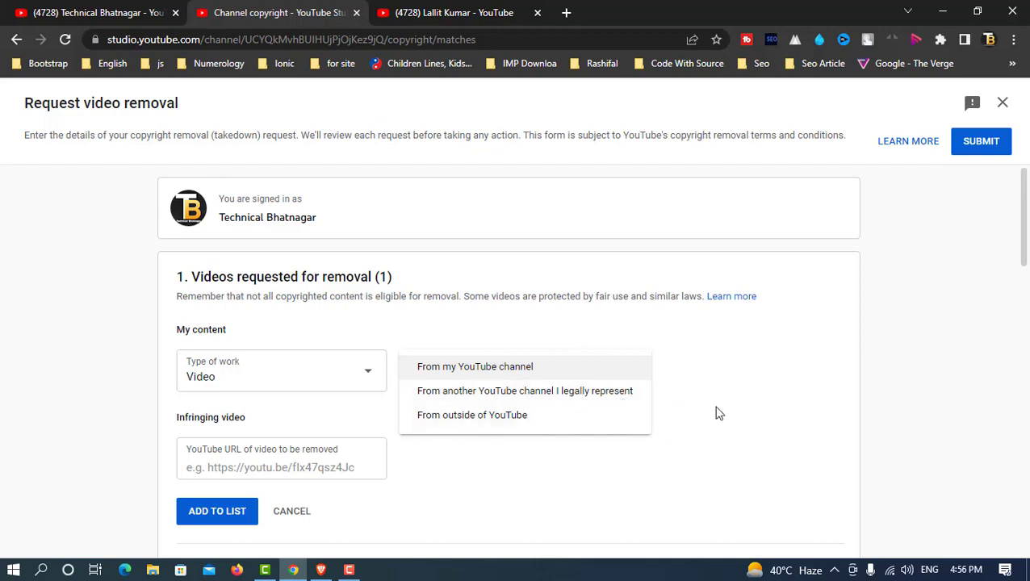
left_click(744, 405)
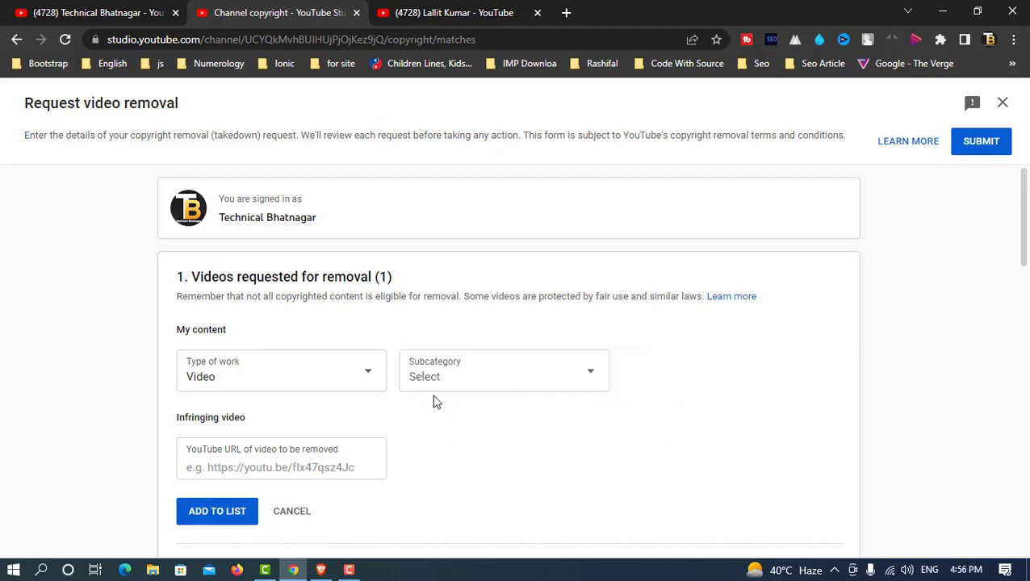
left_click(354, 372)
left_click(702, 348)
scroll(702, 348, "down", 1)
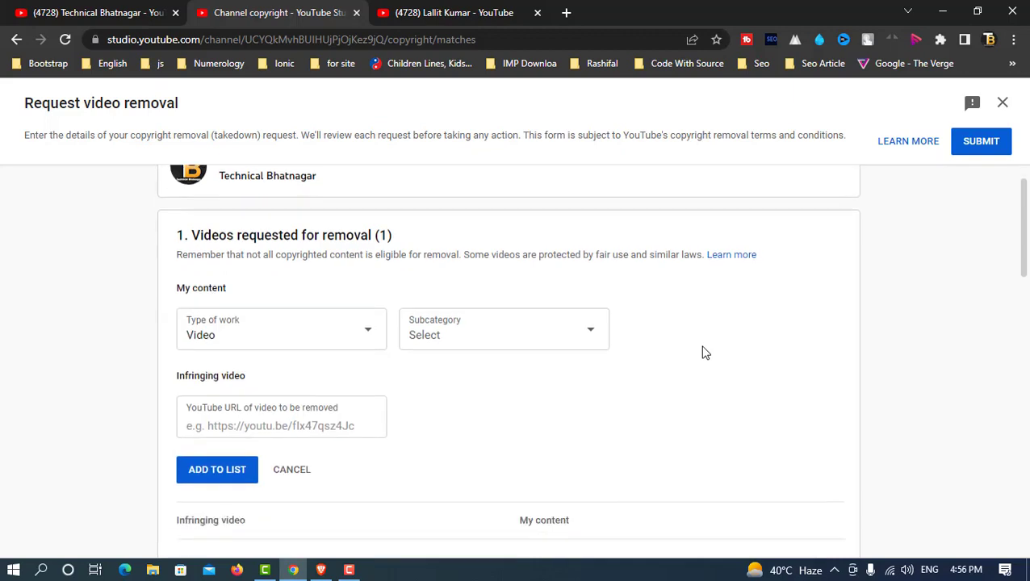
scroll(702, 352, "down", 1)
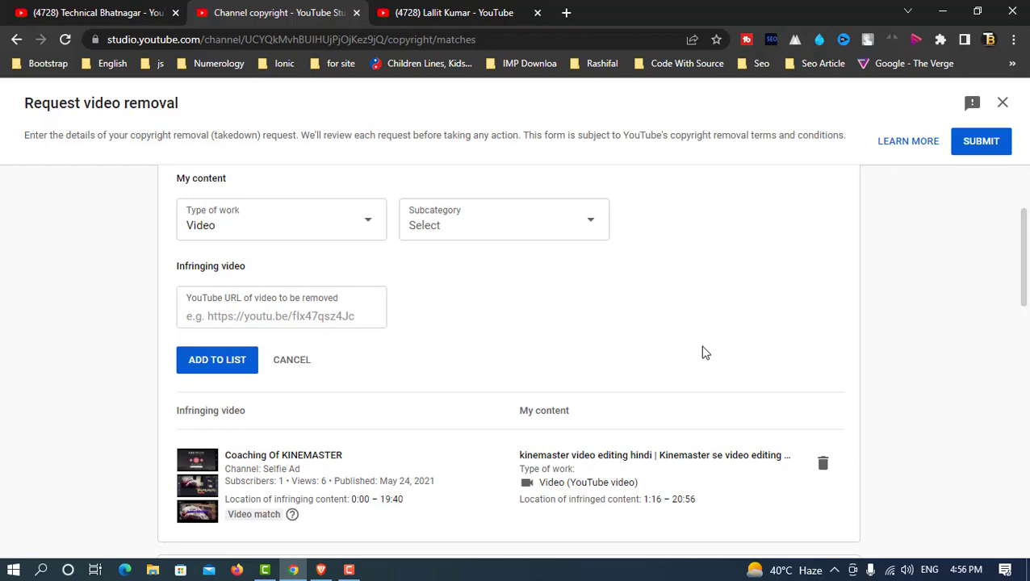
scroll(702, 353, "down", 5)
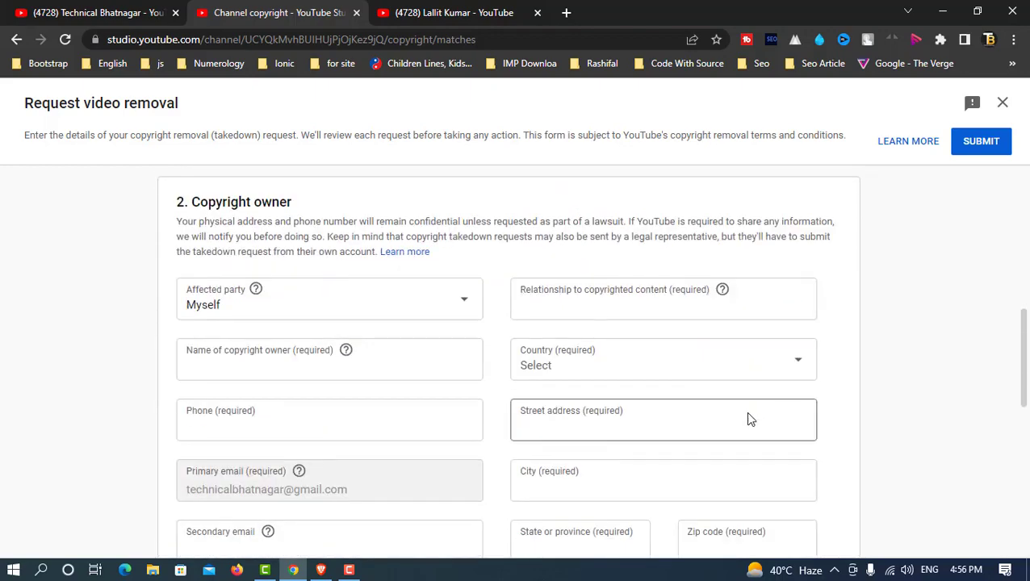
scroll(747, 416, "down", 1)
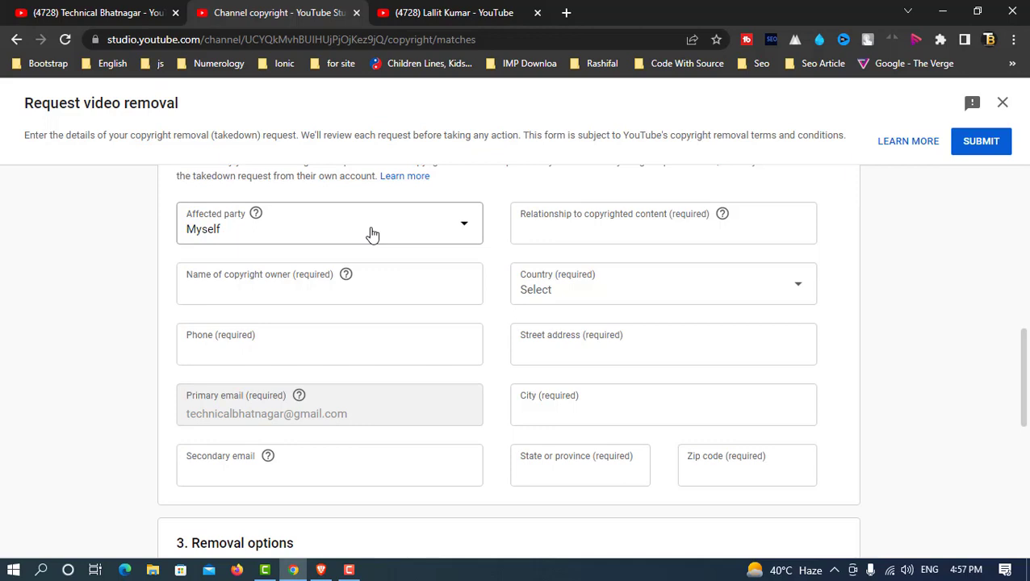
left_click(429, 234)
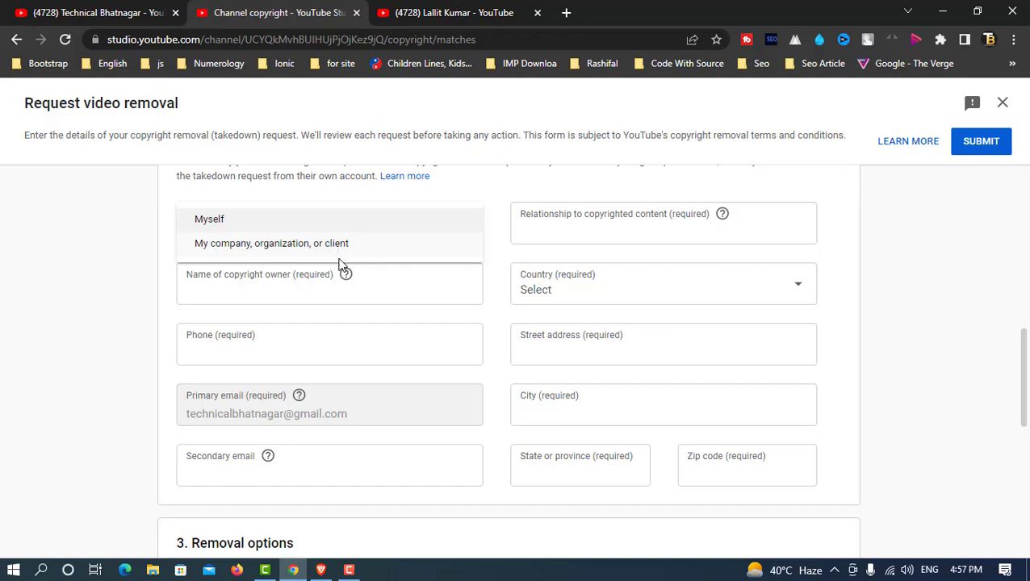
left_click(657, 228)
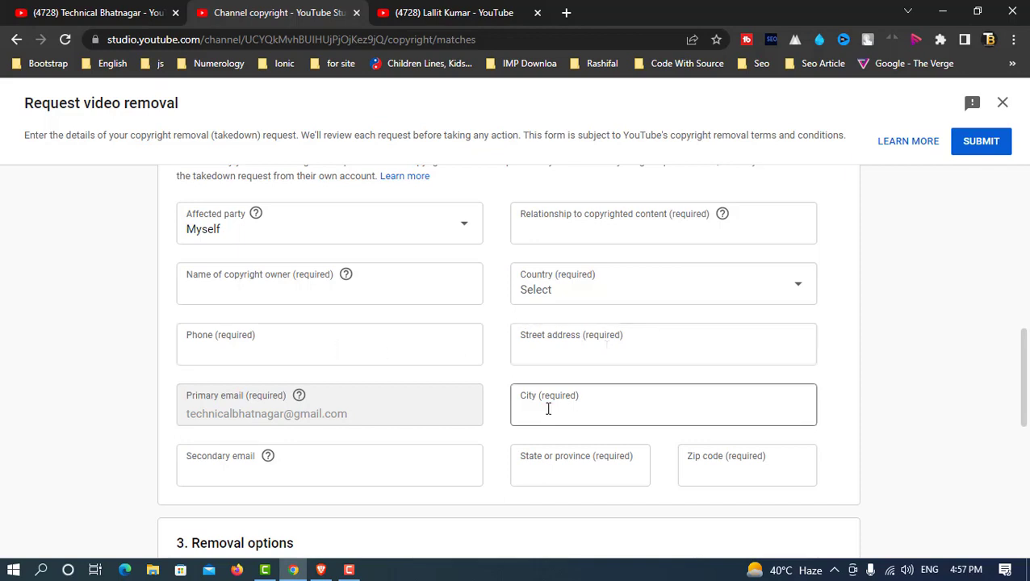
scroll(572, 413, "down", 1)
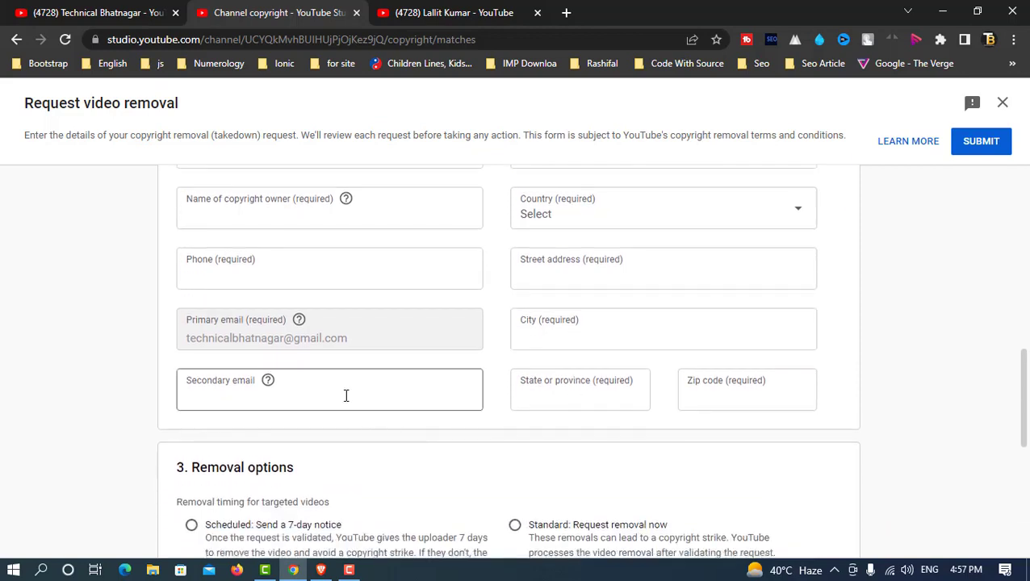
scroll(345, 395, "down", 2)
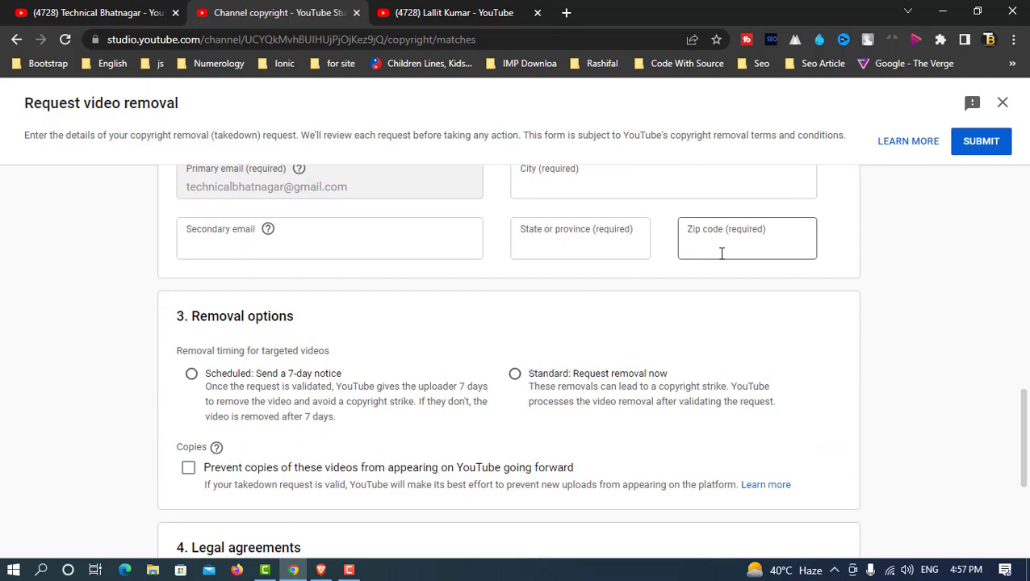
scroll(722, 253, "down", 1)
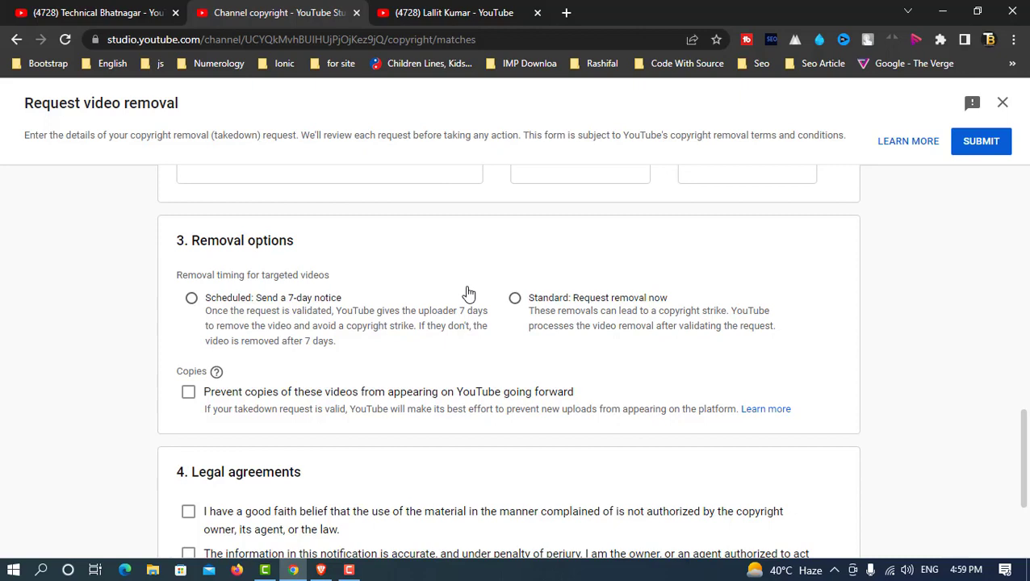
scroll(468, 293, "down", 1)
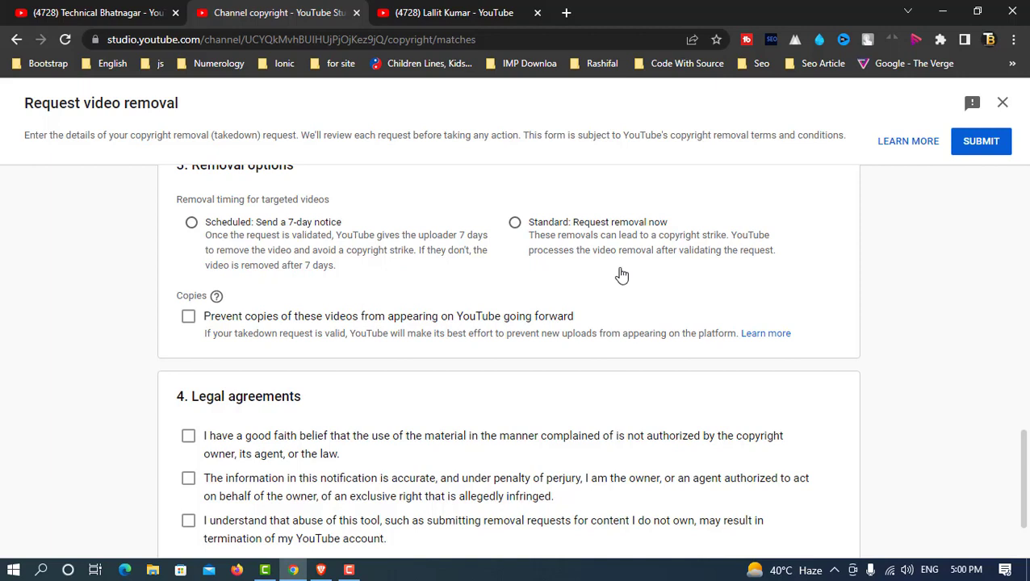
Step: Scroll the copyright matches list showing matches like the 70% Aaj Ka Rashifal Dhanu Rashi video
scroll(620, 275, "down", 2)
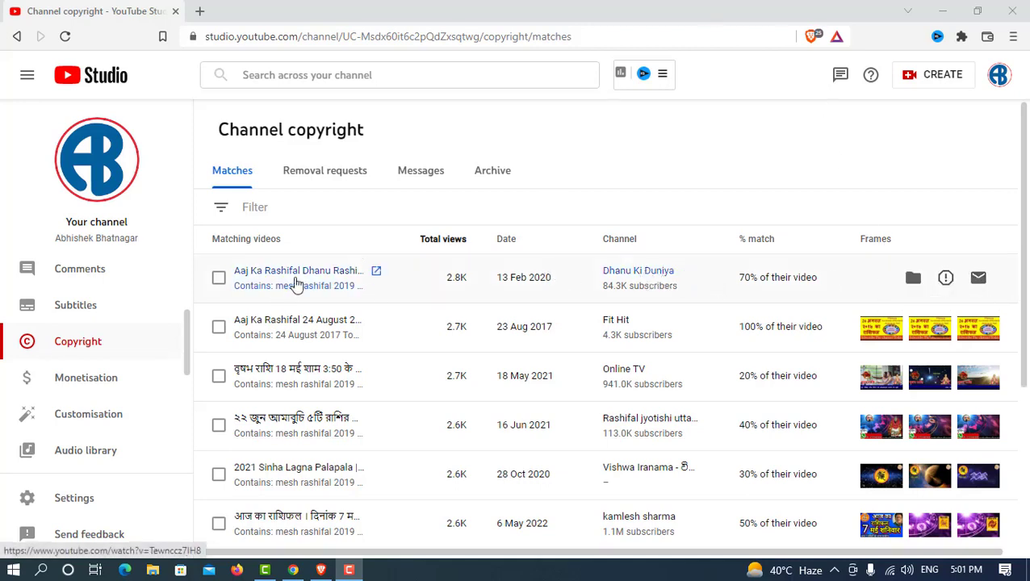
Step: Open the original mesh rashifal 2019 video in a new tab, pause it, then return to the matches
right_click(314, 295)
left_click(339, 299)
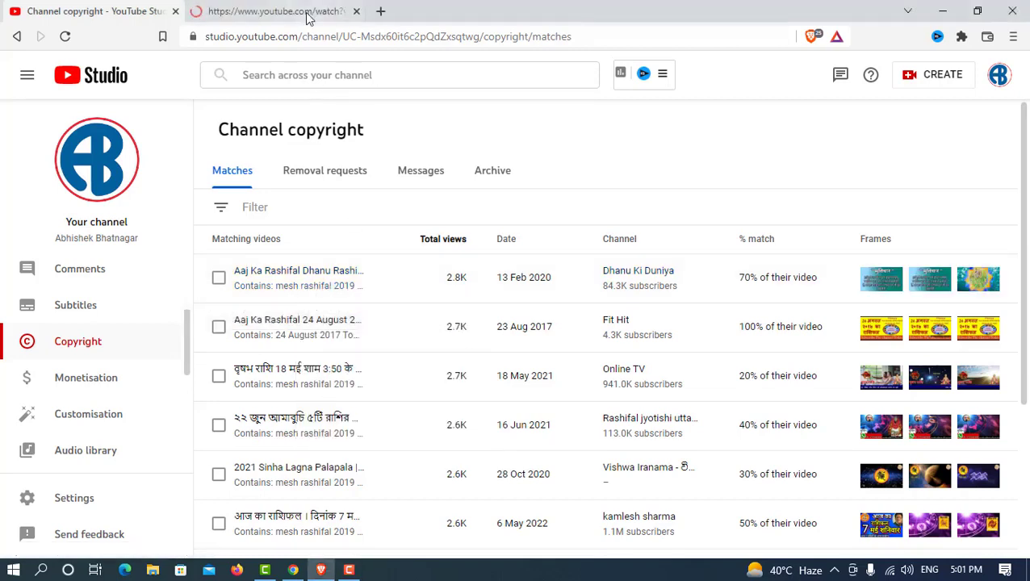
left_click(306, 12)
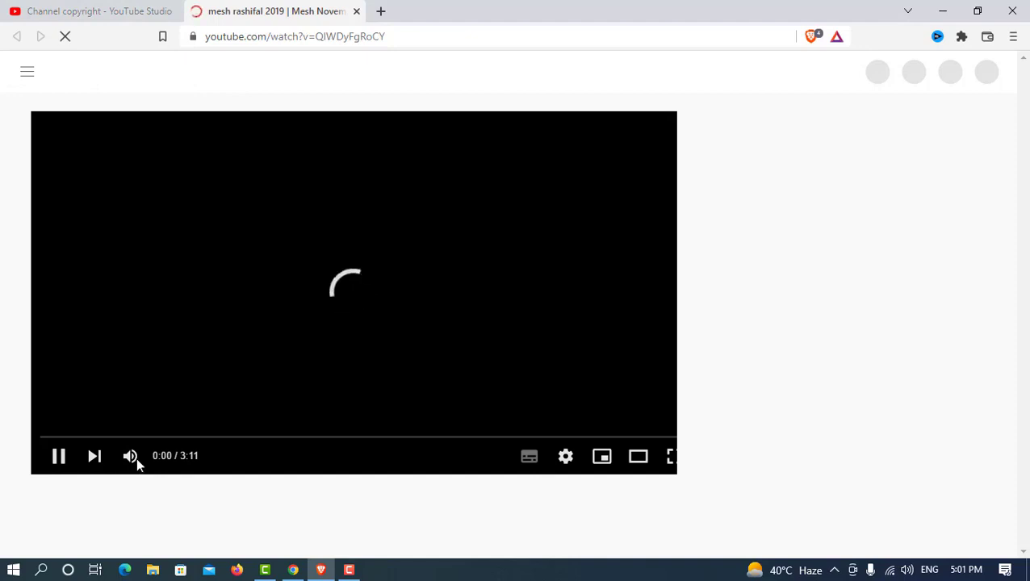
left_click(58, 456)
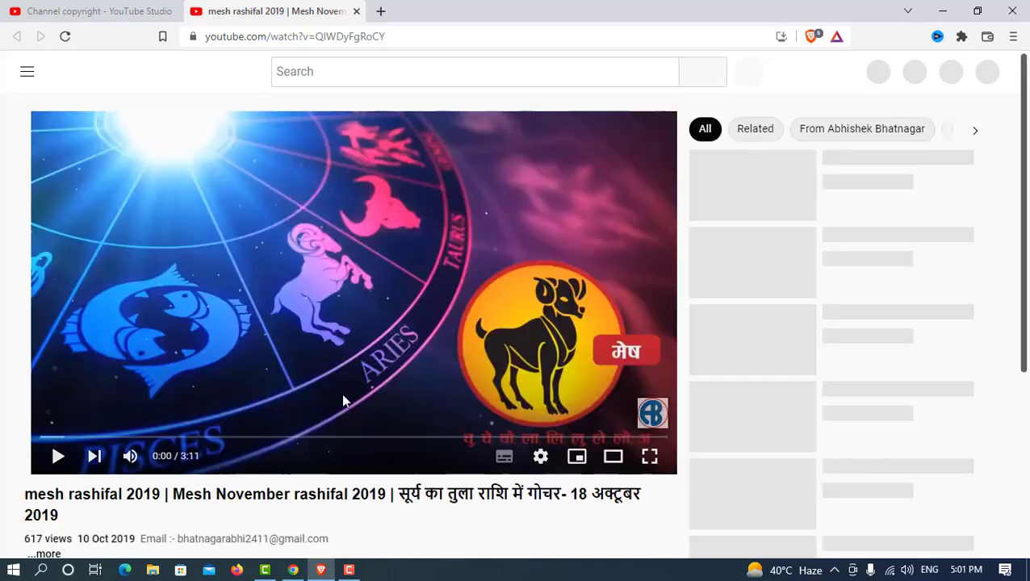
scroll(468, 380, "down", 1)
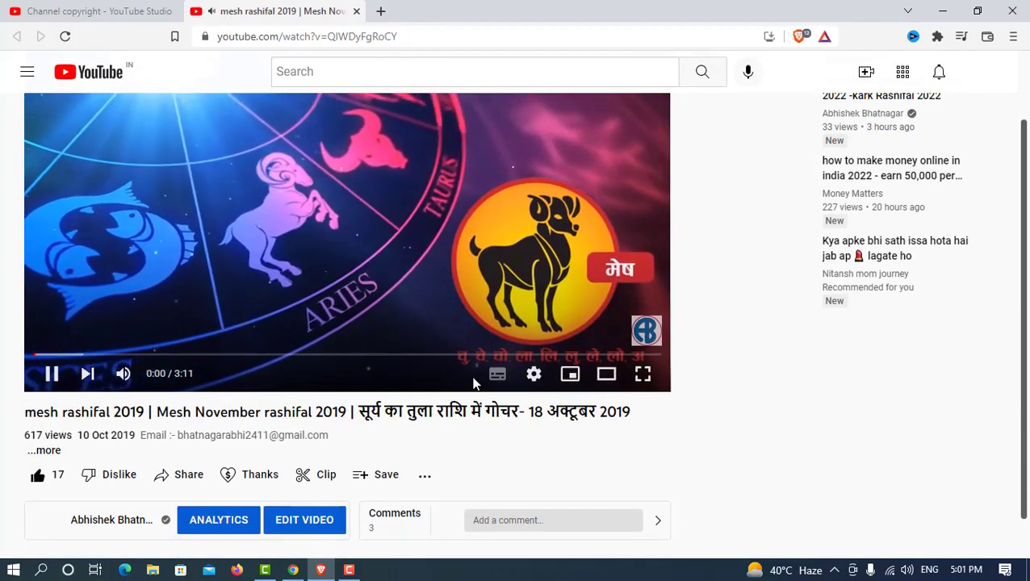
scroll(474, 404, "down", 1)
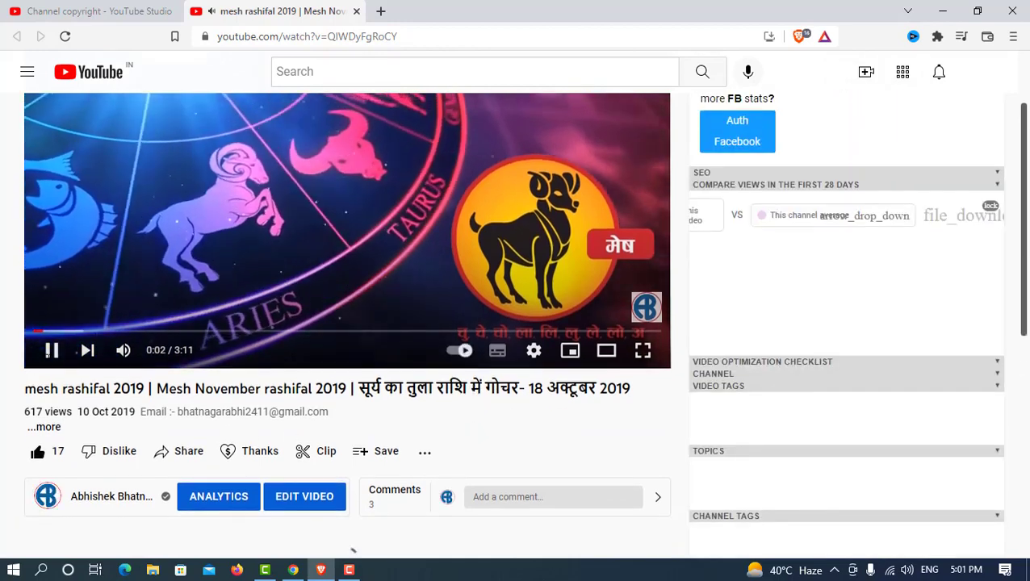
left_click(97, 10)
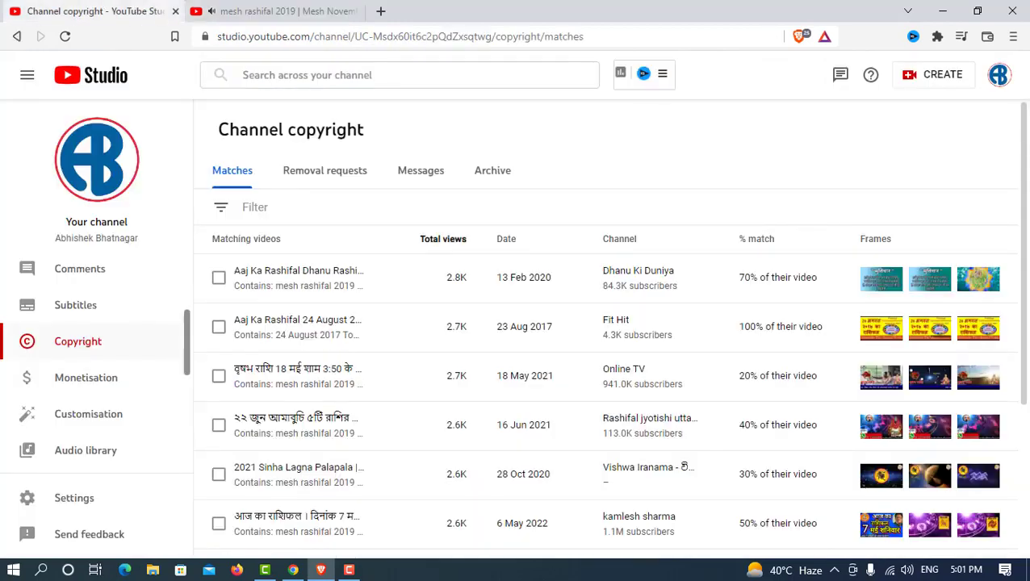
mouse_move(938, 282)
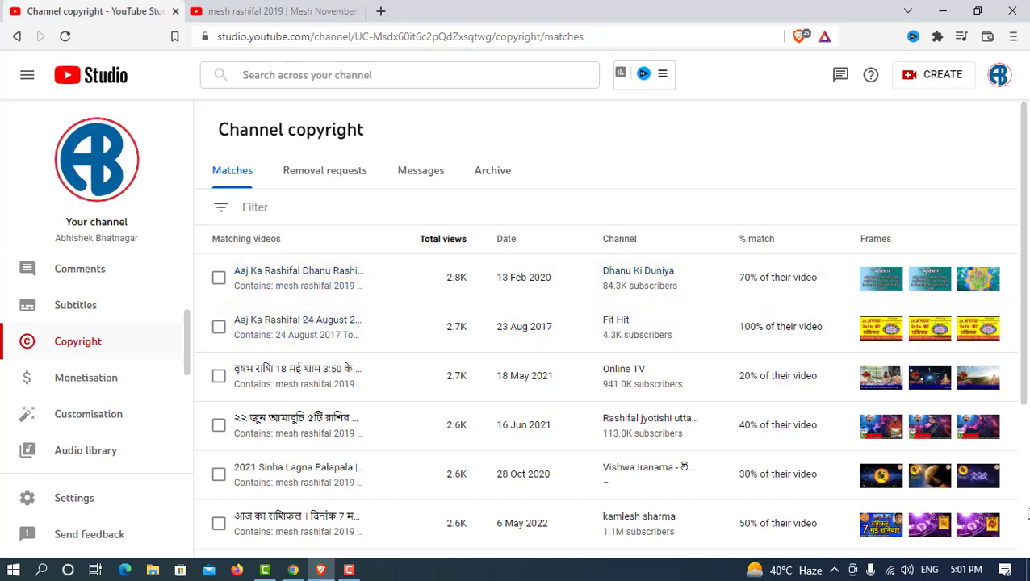
scroll(912, 420, "down", 1)
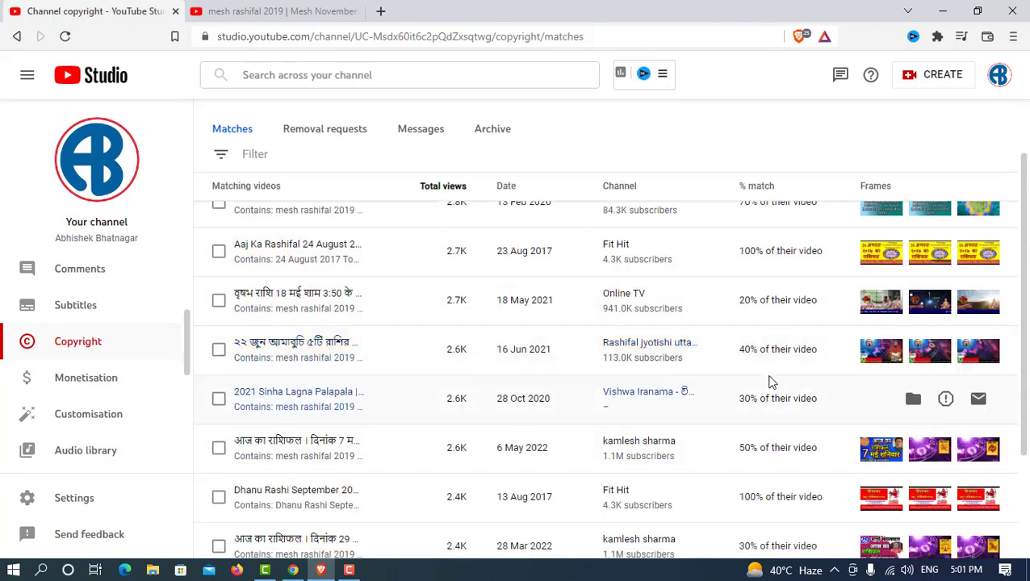
mouse_move(747, 368)
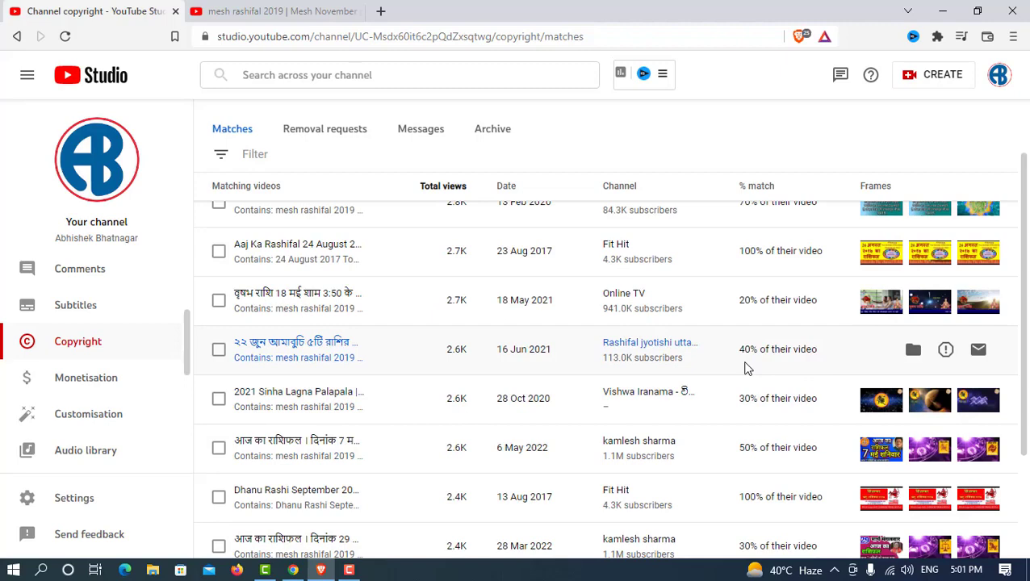
mouse_move(754, 422)
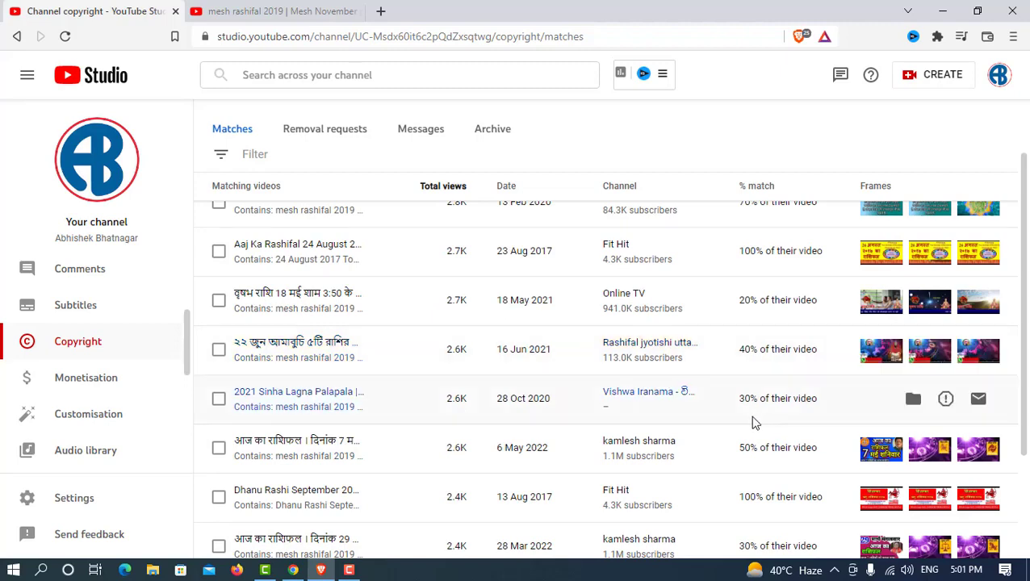
scroll(727, 423, "down", 3)
scroll(752, 329, "up", 5)
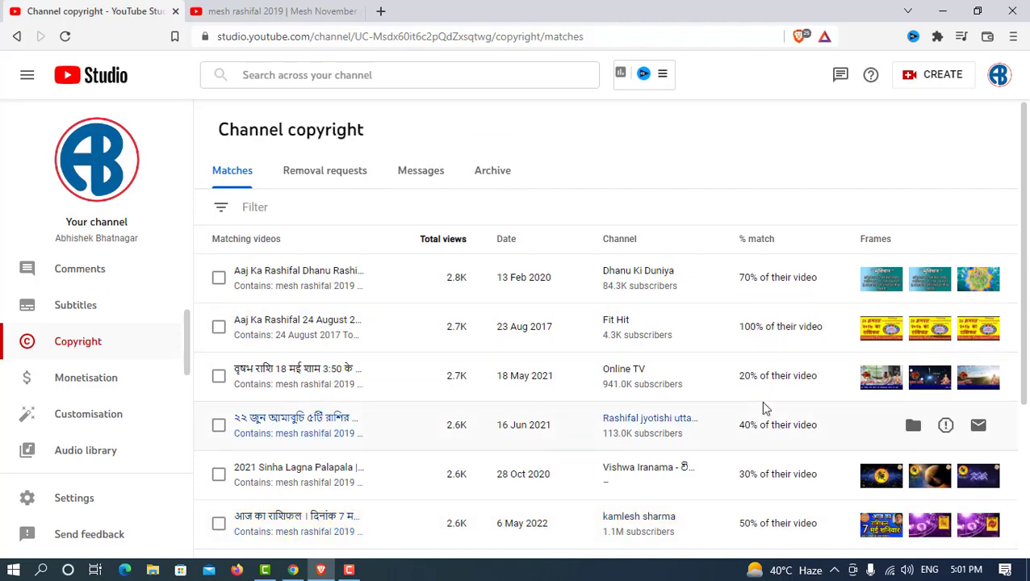
mouse_move(782, 289)
scroll(786, 416, "down", 2)
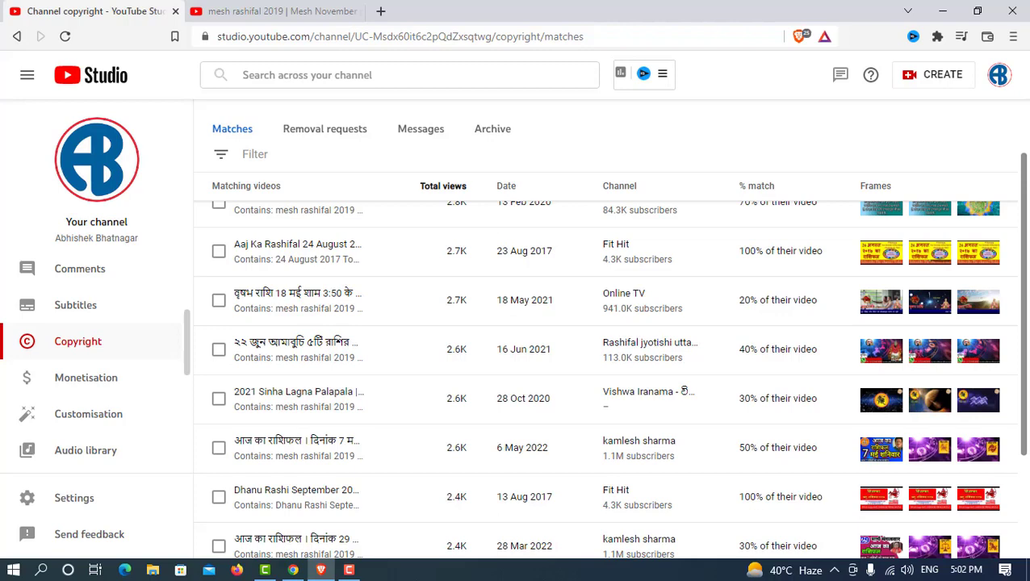
scroll(363, 388, "up", 2)
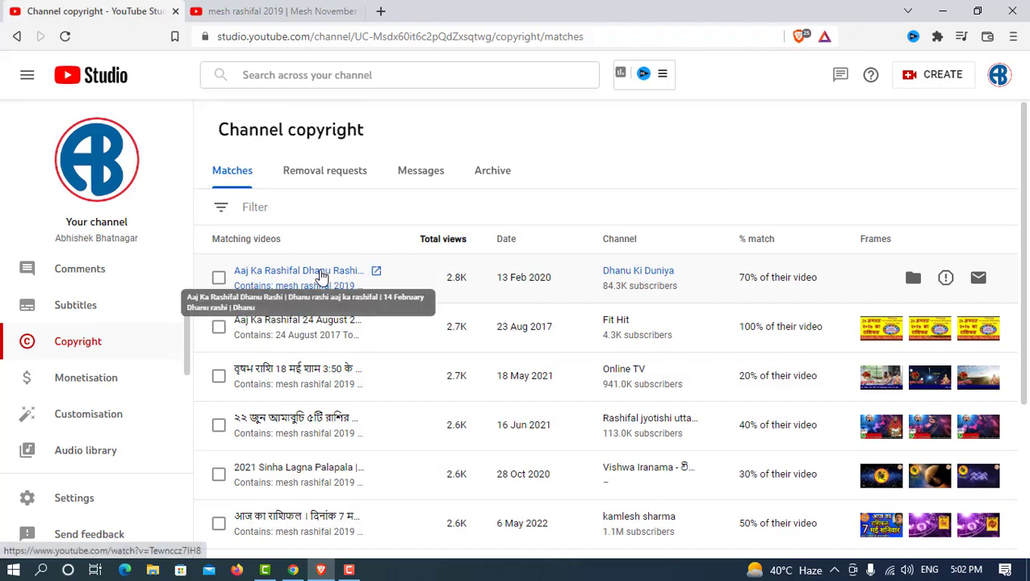
Step: Open the matched Aaj Ka Rashifal Dhanu Rashi video in a new tab, pause it, and glance at the original
left_click(322, 277)
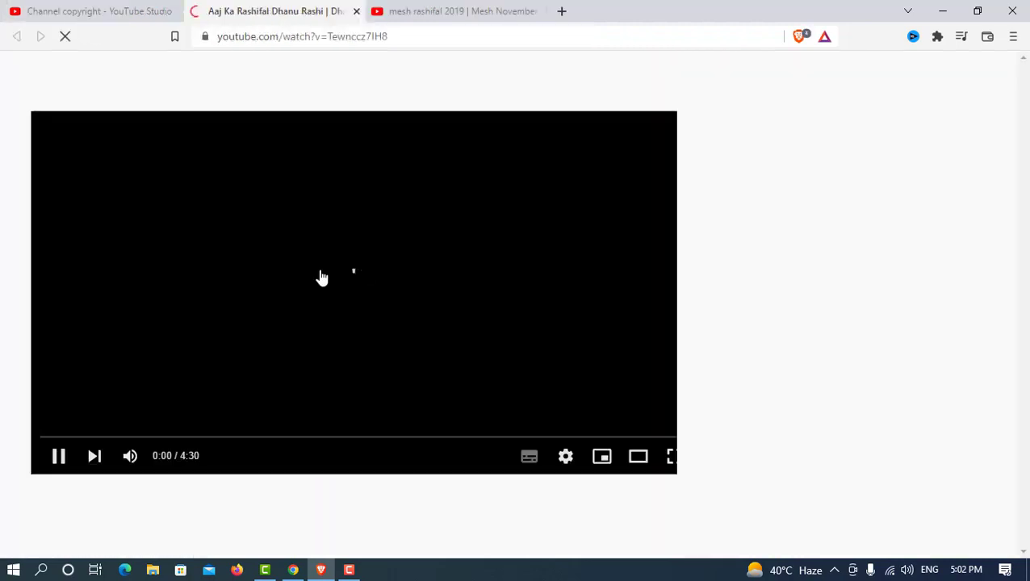
left_click(60, 457)
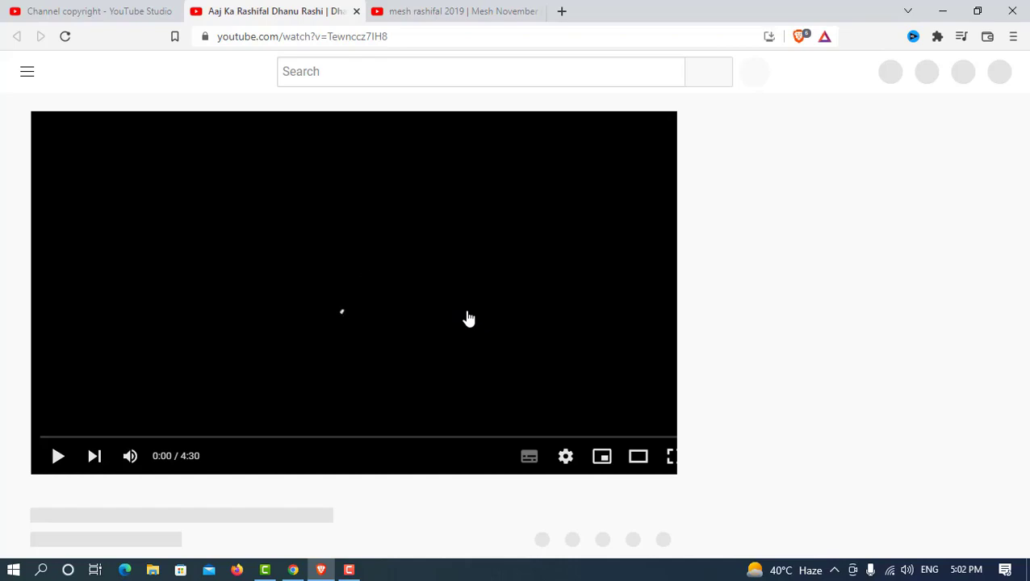
scroll(468, 314, "down", 3)
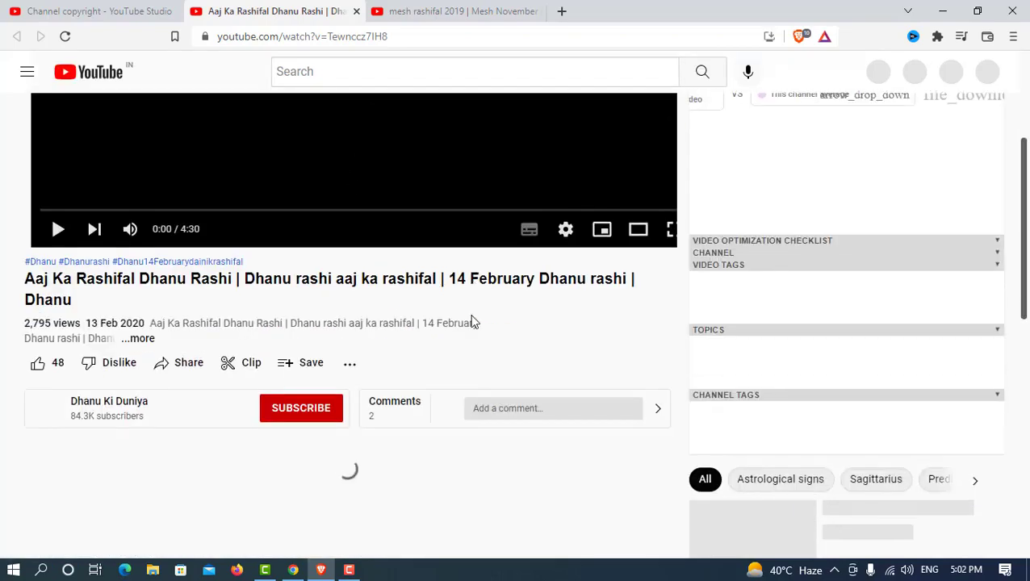
scroll(471, 320, "up", 2)
left_click(463, 10)
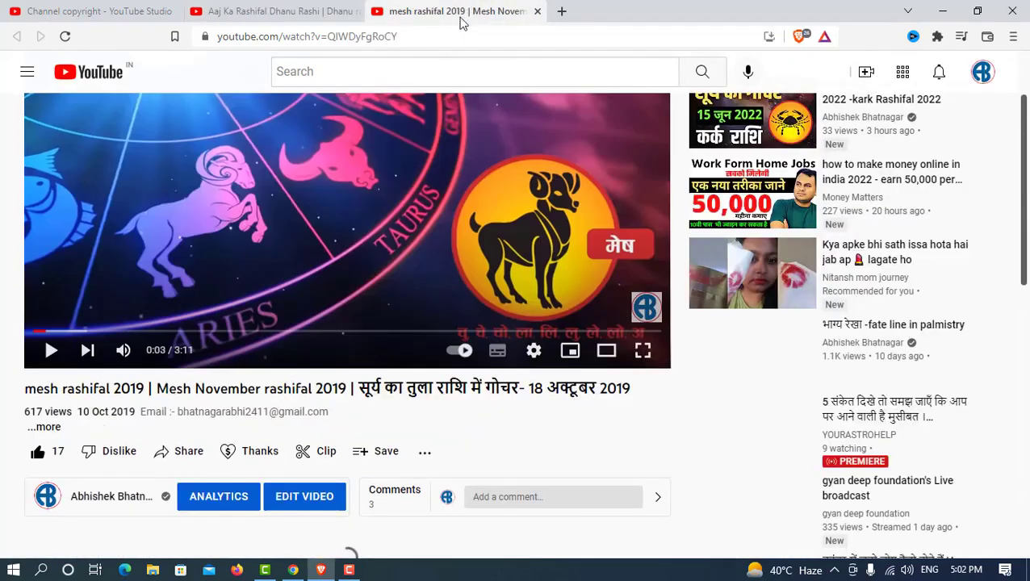
left_click(326, 7)
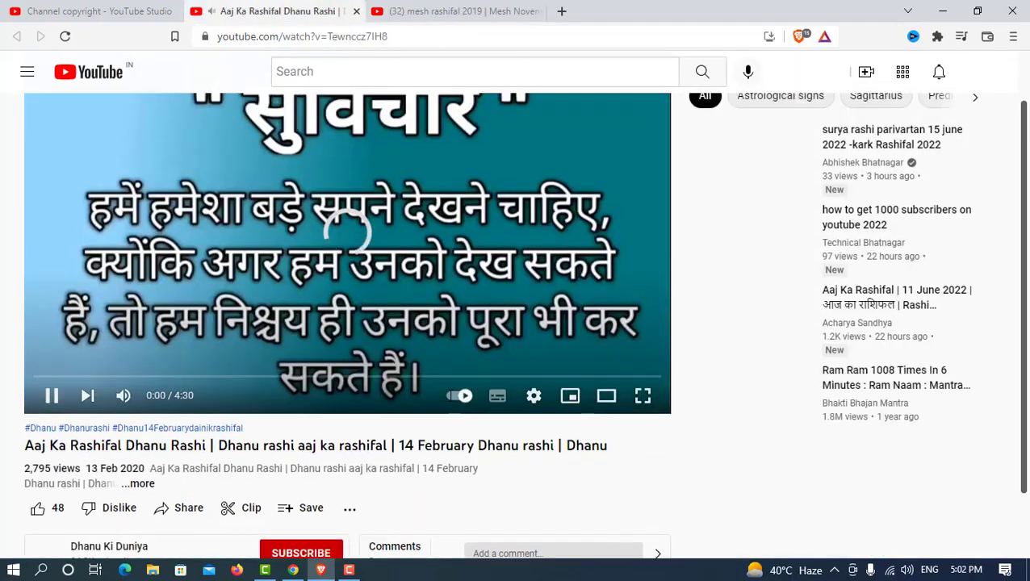
Step: Lower the matched video's volume, seek to 1:15, compare with the original, then return to Studio
left_click(55, 400)
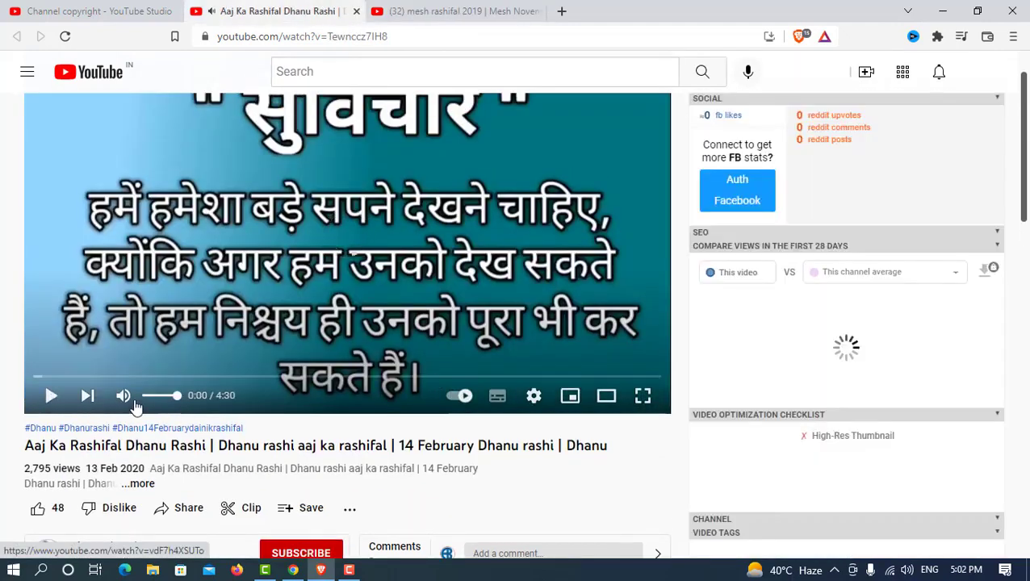
left_click_drag(167, 403, 150, 396)
left_click(209, 376)
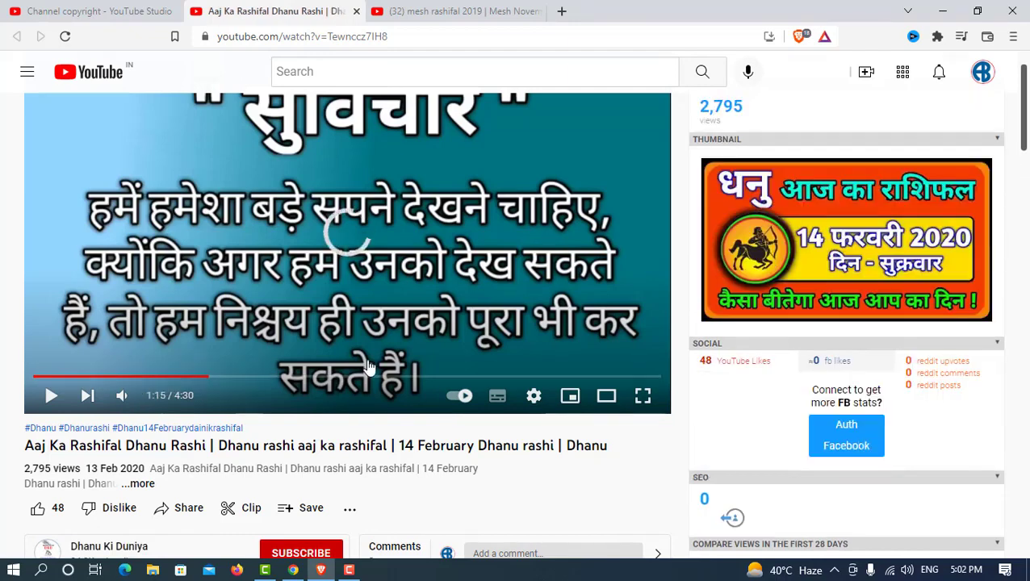
scroll(474, 298, "down", 3)
scroll(474, 300, "up", 4)
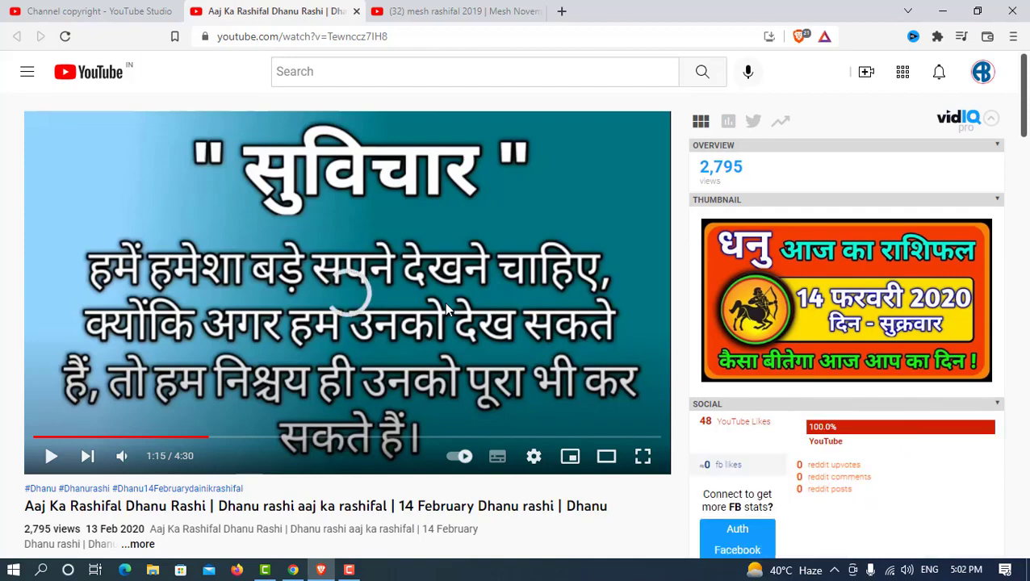
scroll(625, 360, "down", 6)
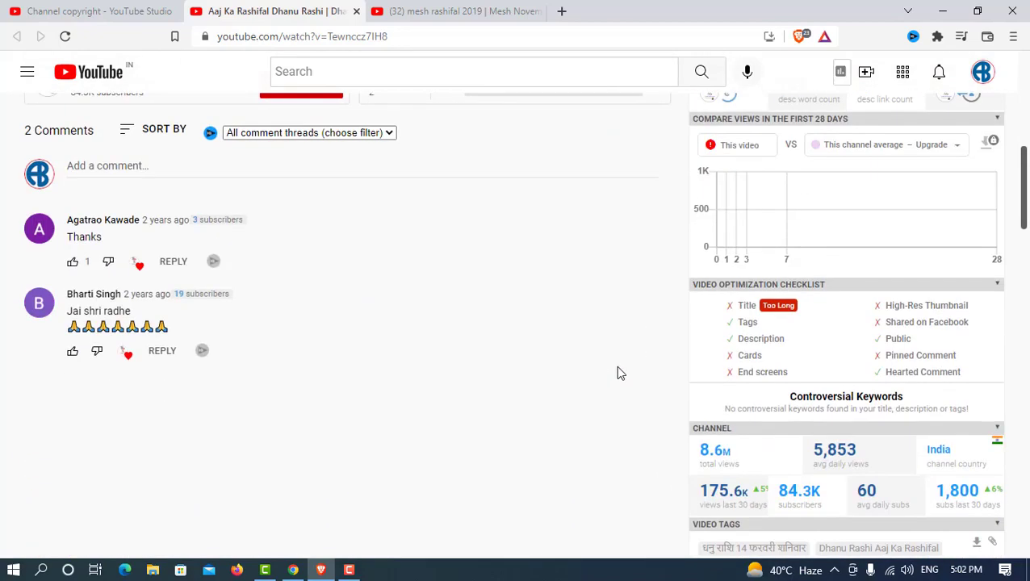
scroll(616, 371, "up", 6)
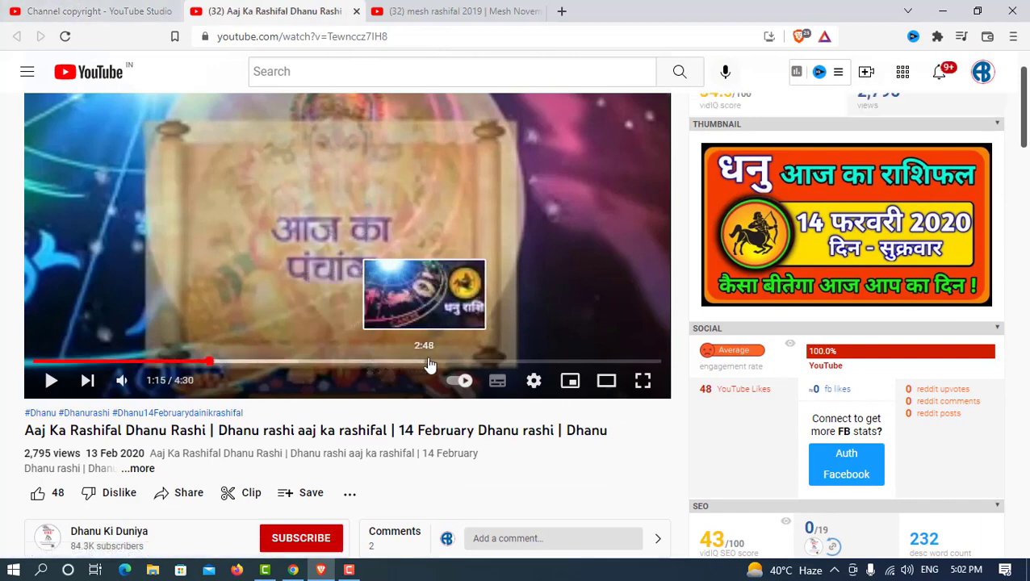
key("ctrl+Tab")
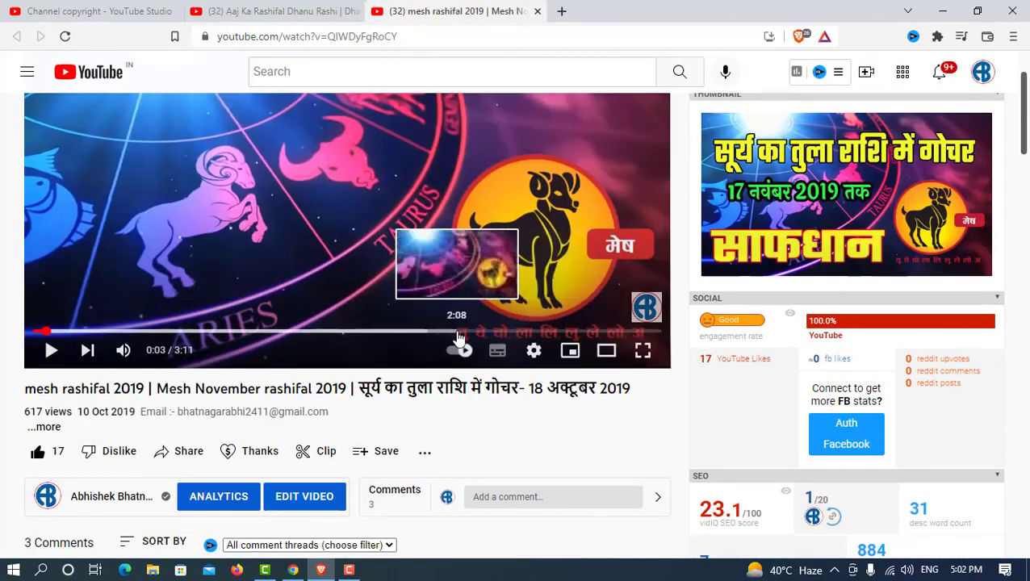
key("ctrl+shift+Tab")
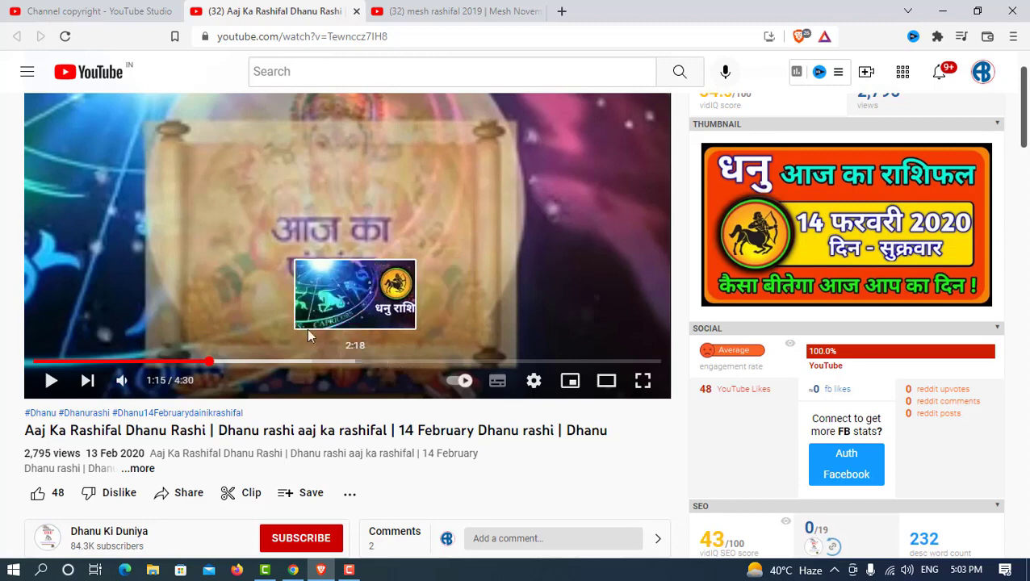
left_click(133, 12)
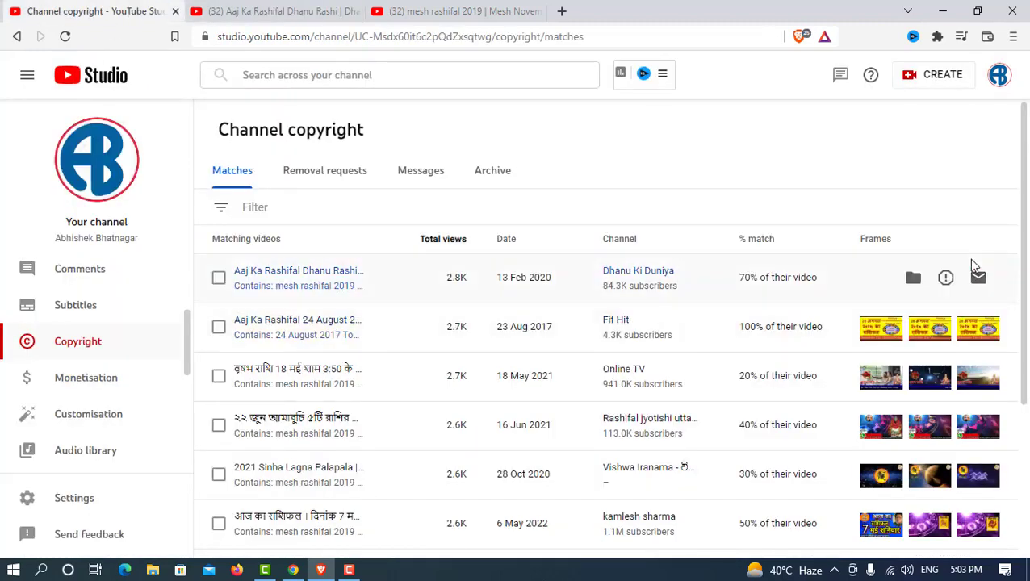